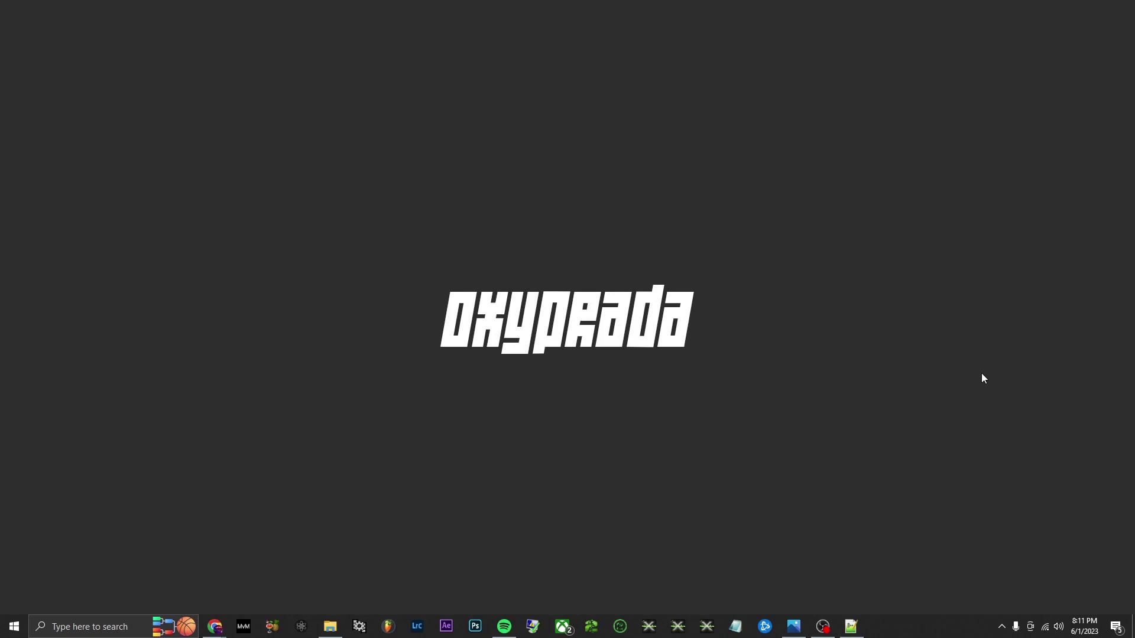
- Bring up the IW4x Viewmodel folder window and the Notepad++ window side by side
click(330, 627)
mouse_move(166, 208)
mouse_down()
mouse_move(151, 148)
mouse_move(181, 223)
mouse_up()
click(851, 626)
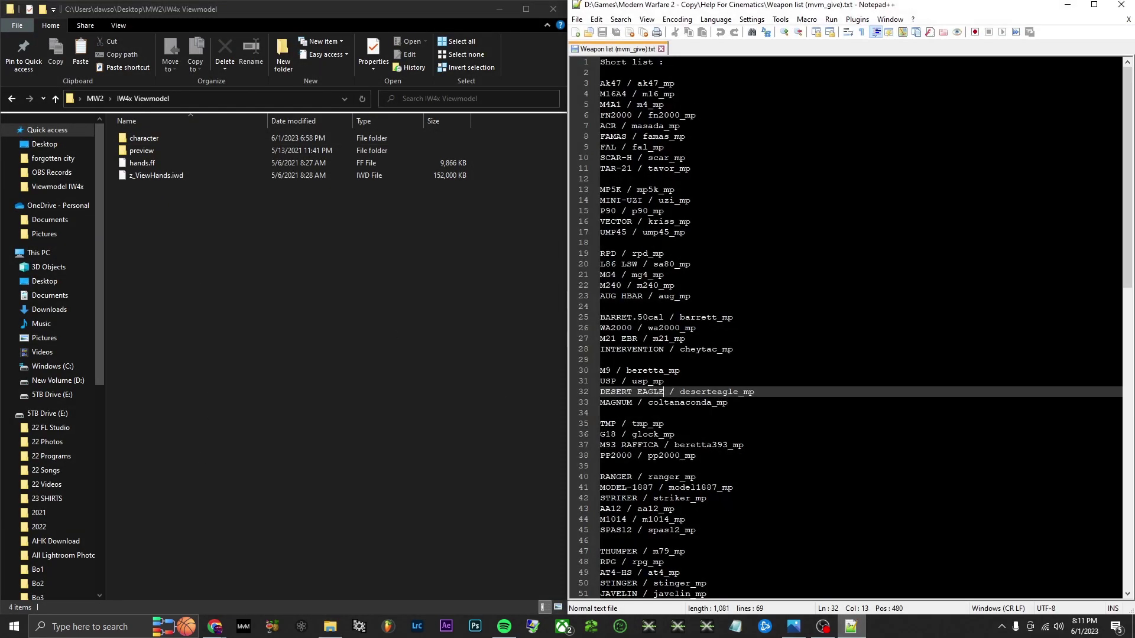
mouse_move(632, 115)
mouse_down()
mouse_move(650, 242)
mouse_move(650, 479)
mouse_move(660, 155)
mouse_move(648, 126)
mouse_up()
click(294, 300)
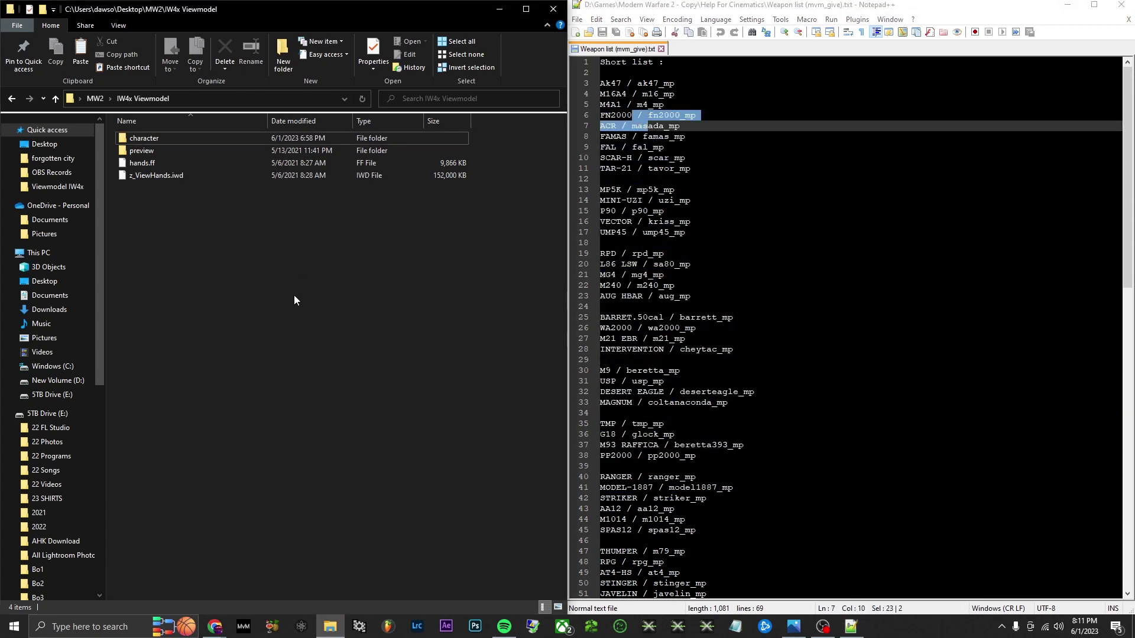
- Look at the two viewmodel files, hands.ff and z_ViewHands.iwd, in the IW4x Viewmodel folder
click(148, 163)
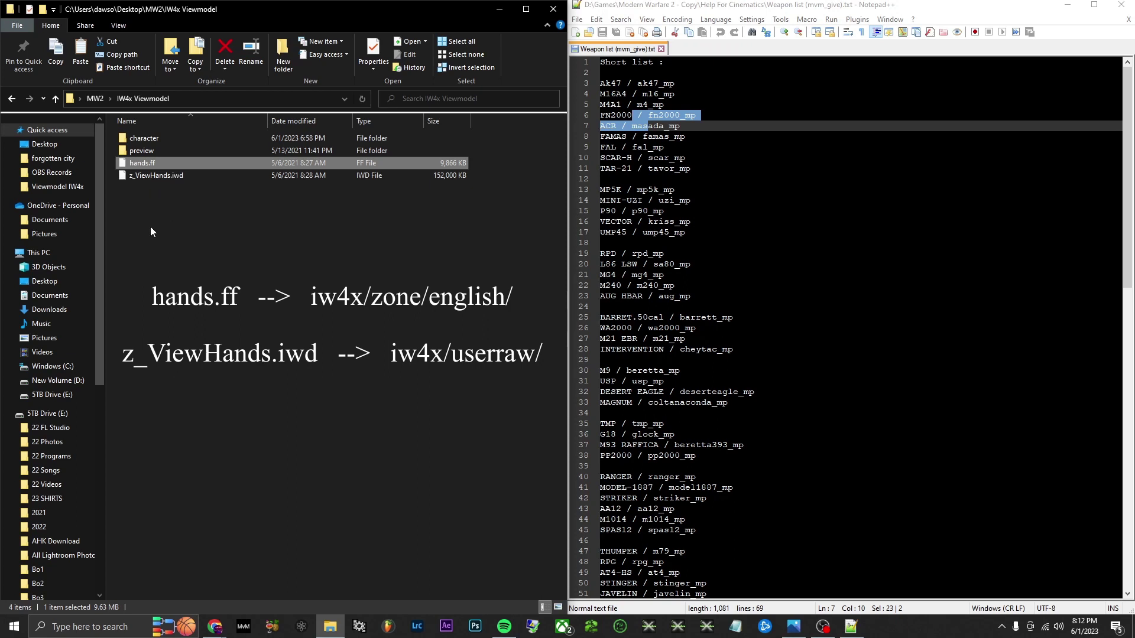
click(156, 179)
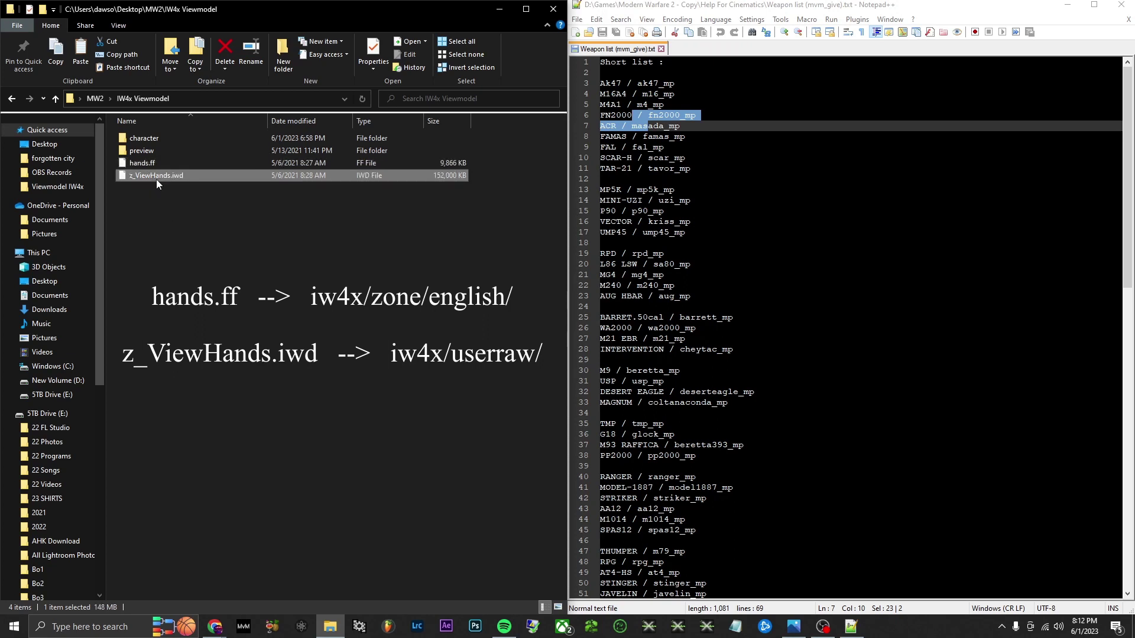
click(294, 224)
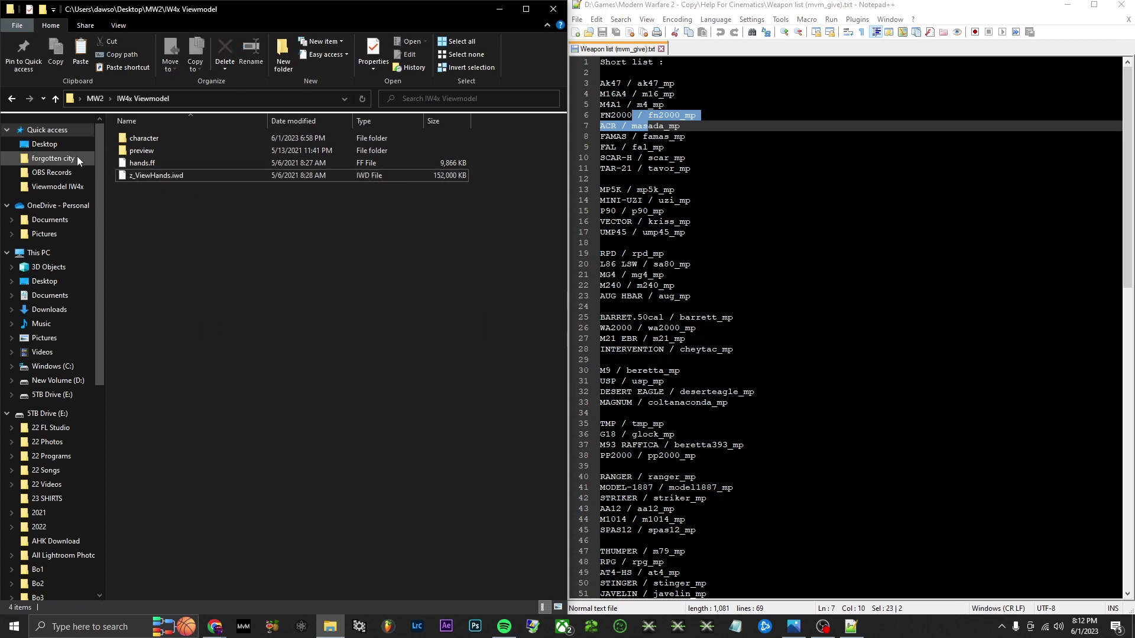
- Open the preview folder in a separate window and place it beside the IW4x Viewmodel folder
right_click(136, 155)
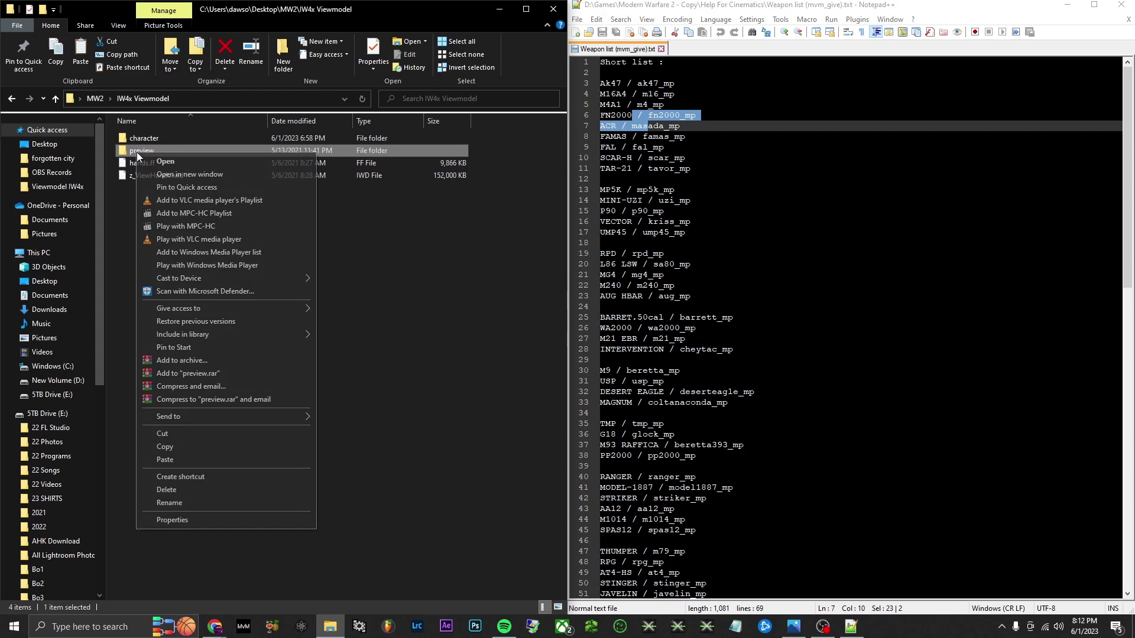
click(197, 177)
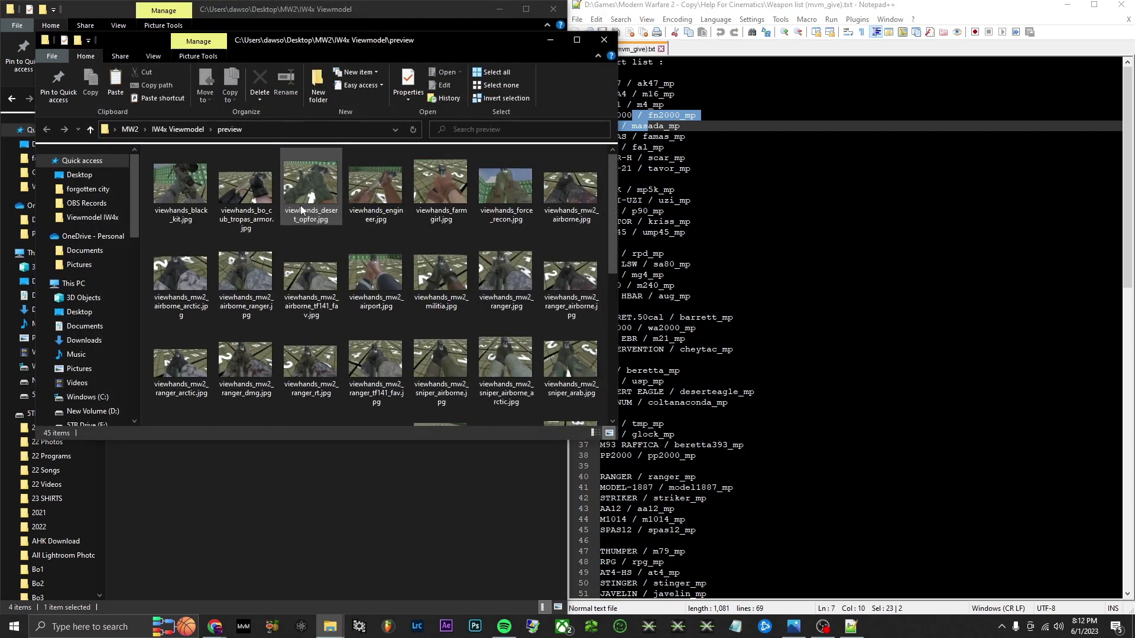
drag(282, 42, 723, 88)
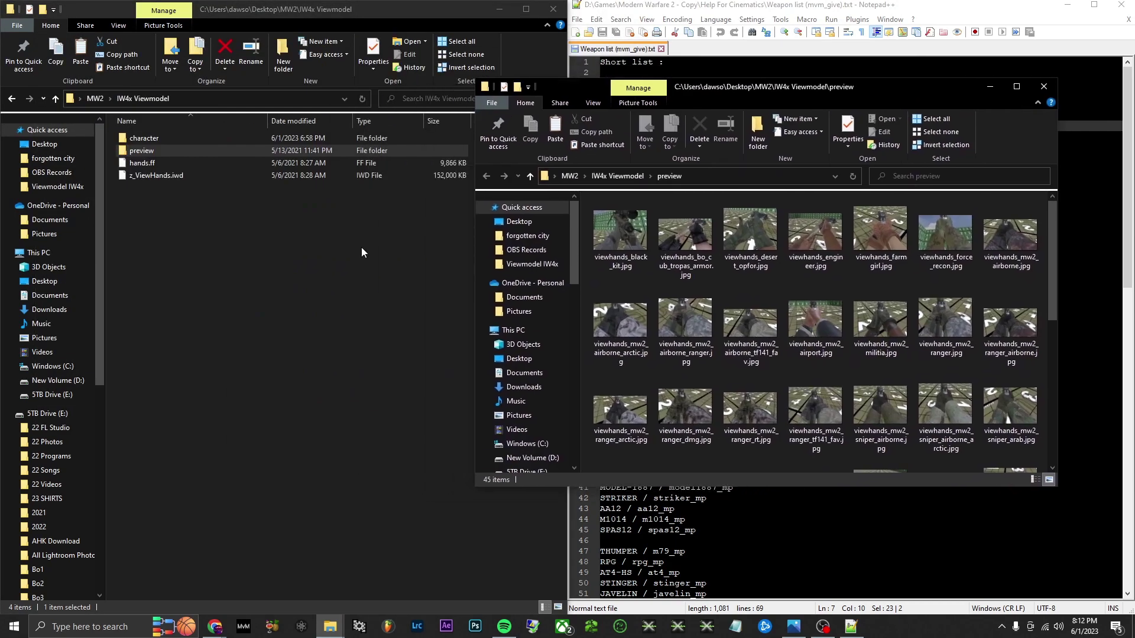
- Copy mp_character_us_army_riot.gsc from the character folder in IW4x Viewmodel
double_click(151, 140)
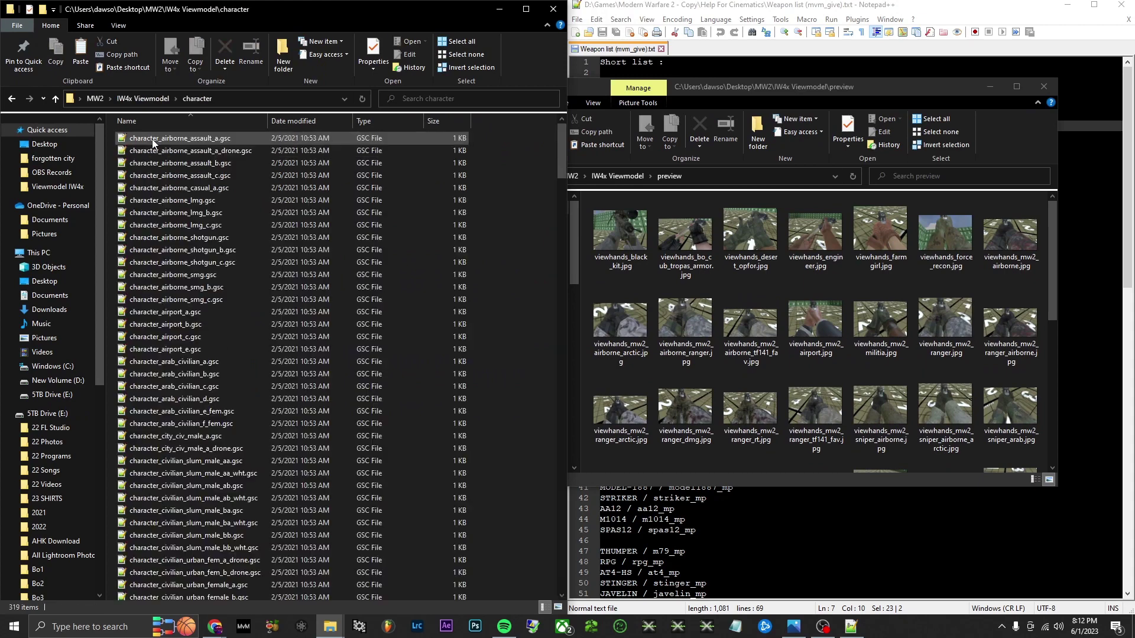
scroll(384, 296, down, 13)
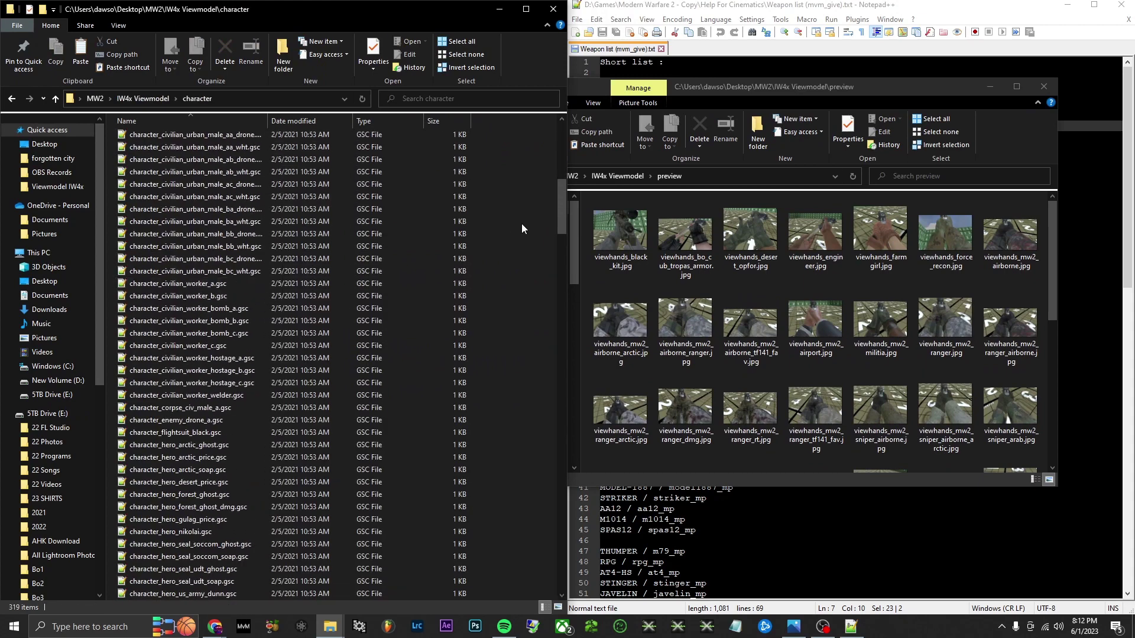
scroll(521, 228, down, 10)
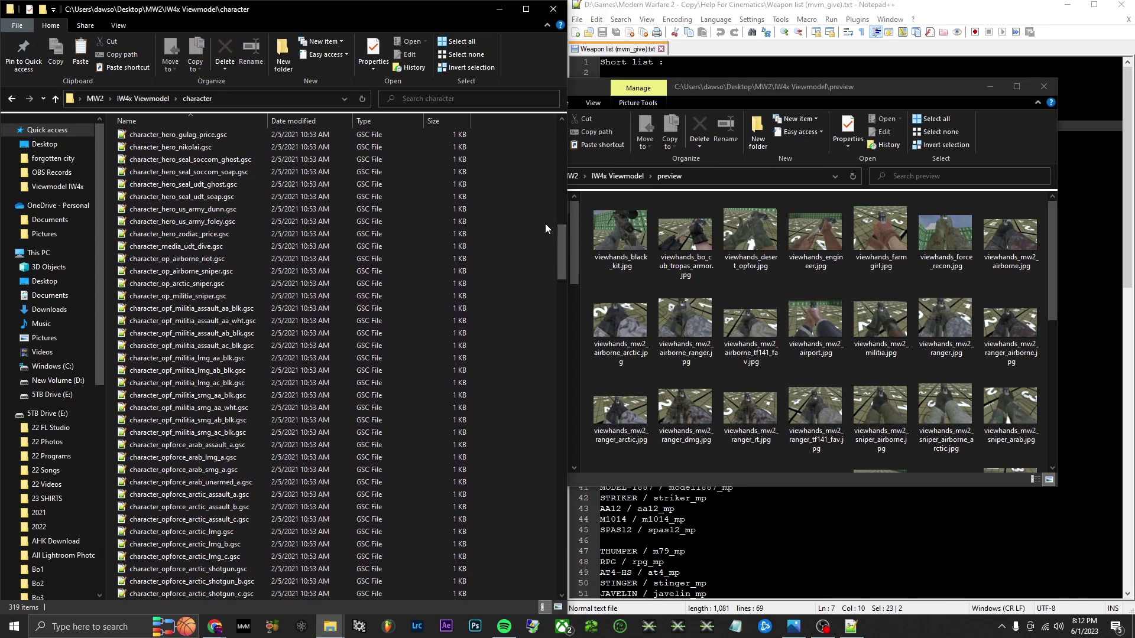
drag(562, 248, 526, 579)
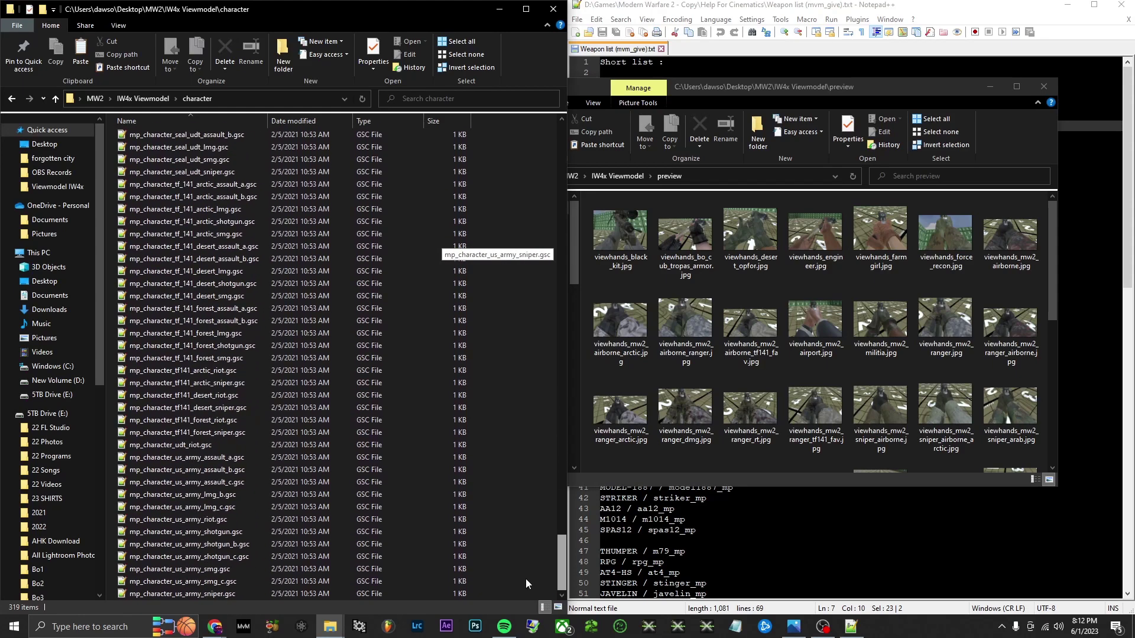
click(176, 522)
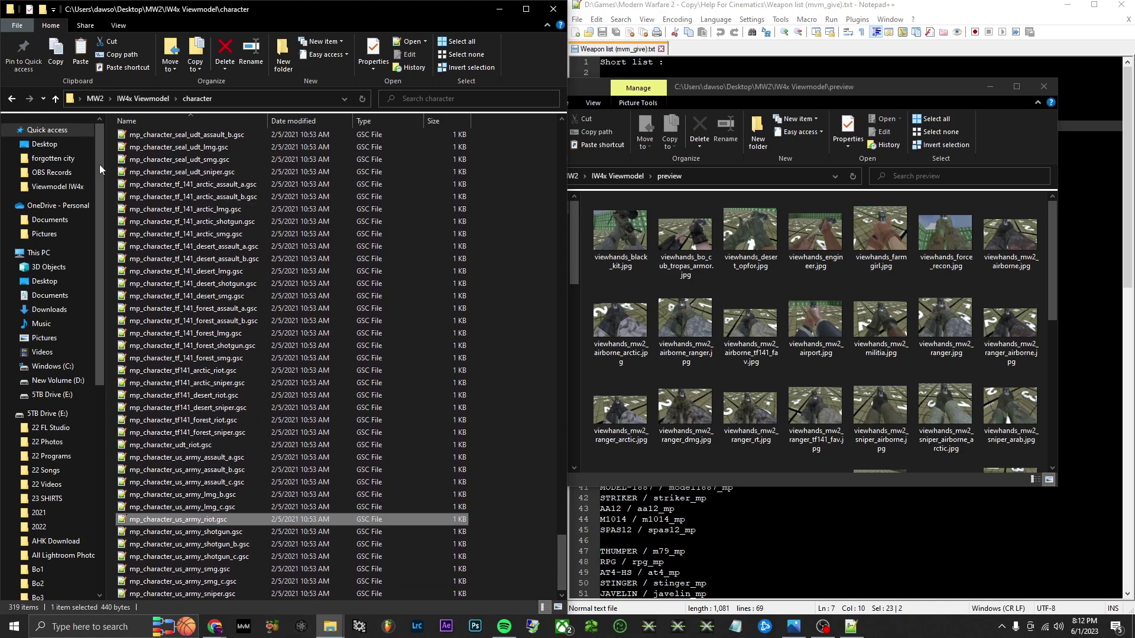
- Go to the Cinematic mod folder inside MW2\iw4x_full_game\Mods
click(100, 99)
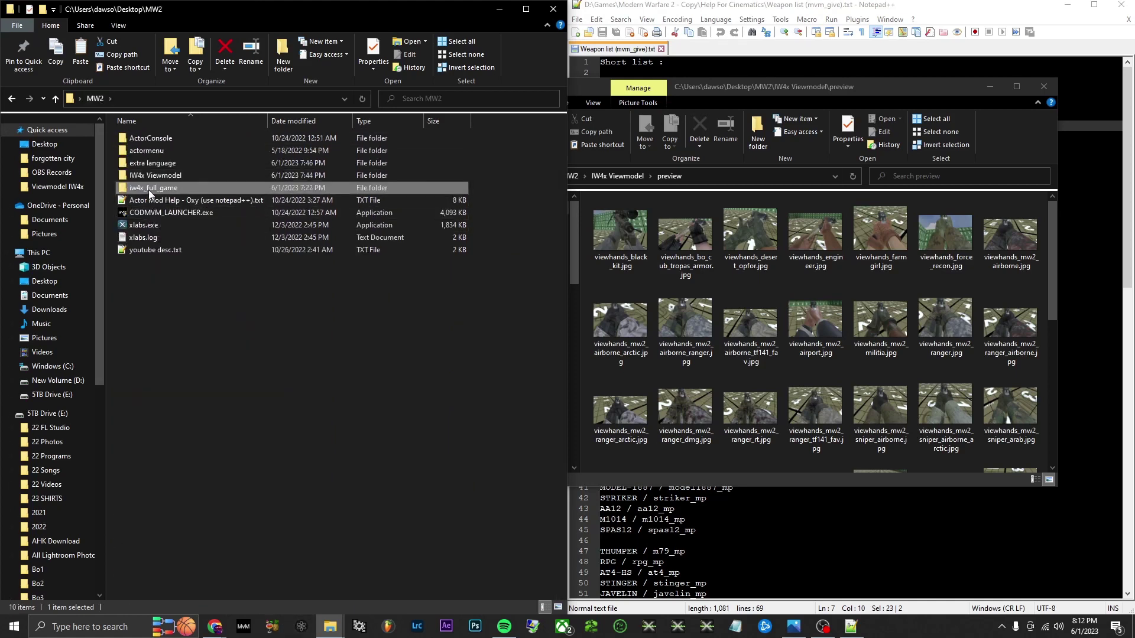
double_click(147, 188)
double_click(144, 214)
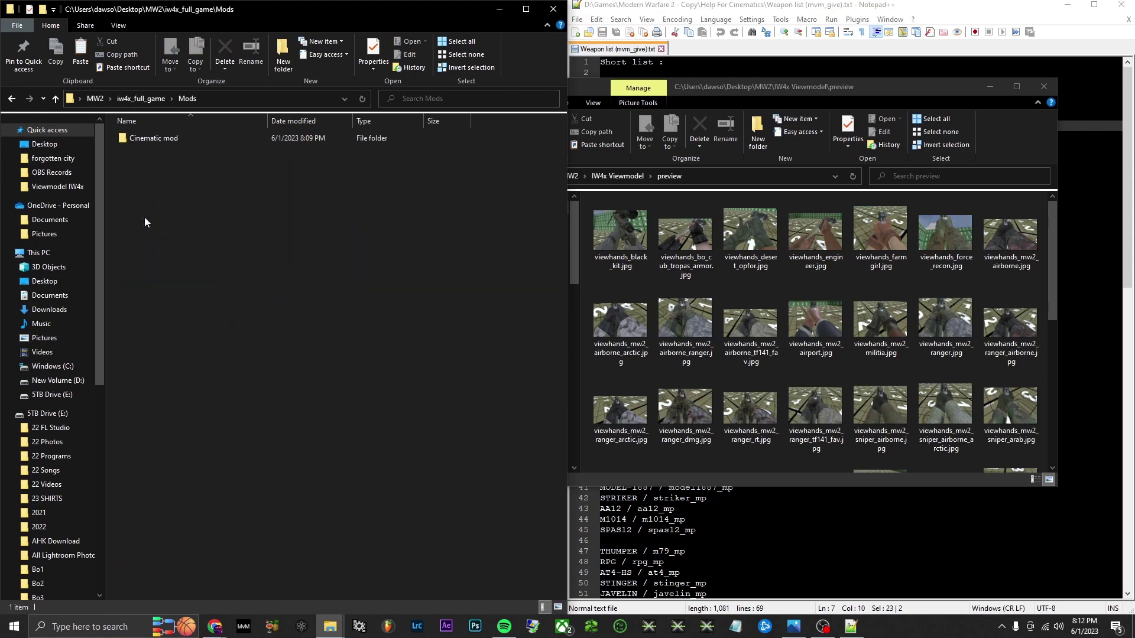
double_click(147, 141)
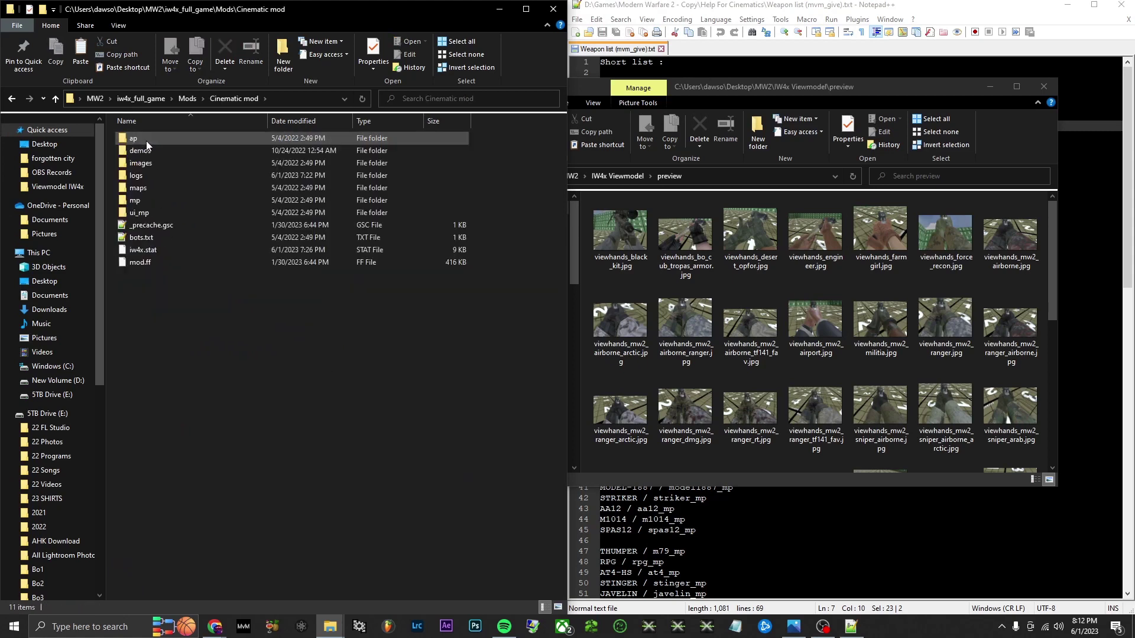
- Create a folder named character in the Cinematic mod folder and paste mp_character_us_army_riot.gsc into it
right_click(169, 306)
mouse_move(219, 449)
click(335, 450)
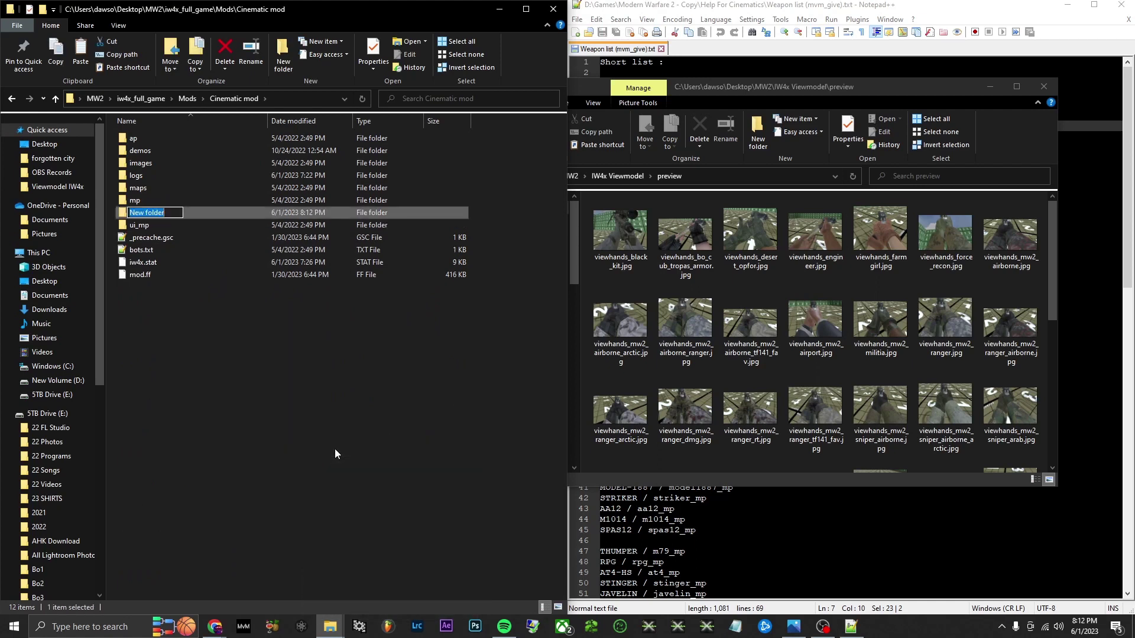
text(character)
key(Return)
key(Return)
key(ctrl+v)
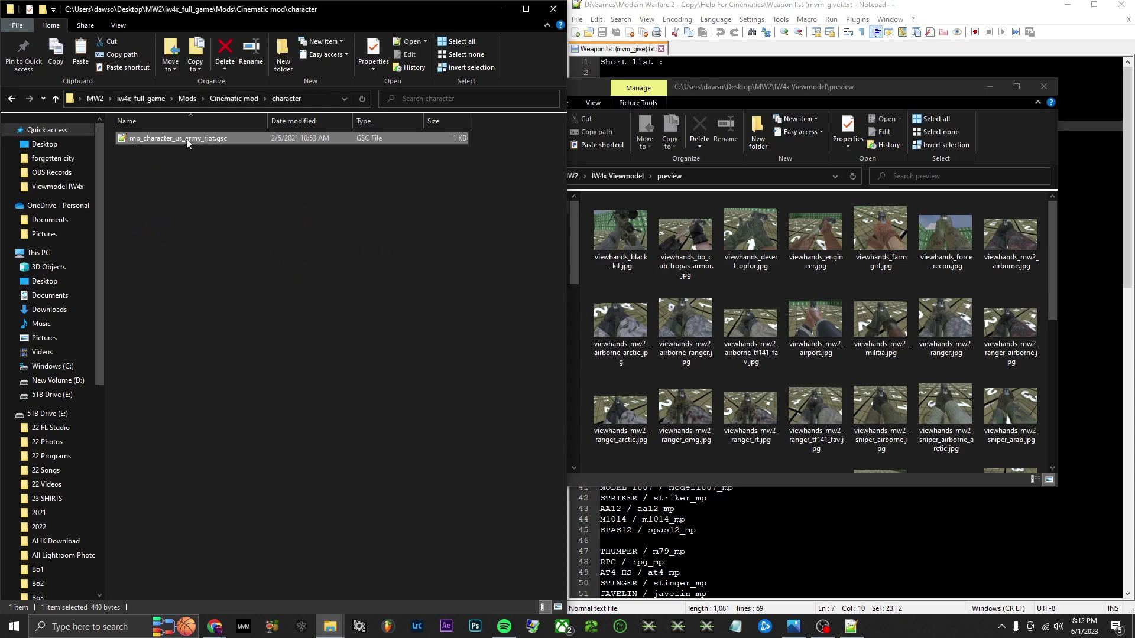
- Browse the viewhands preview images and copy the name viewhands_mw2_airport without its extension
click(743, 292)
scroll(696, 243, down, 2)
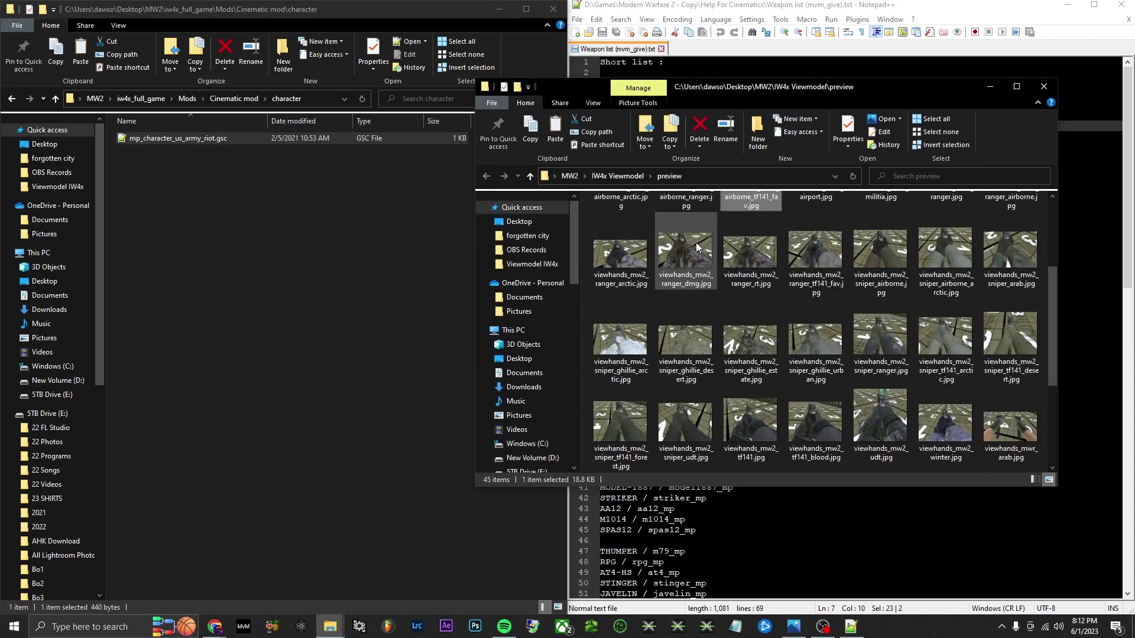
scroll(751, 363, up, 3)
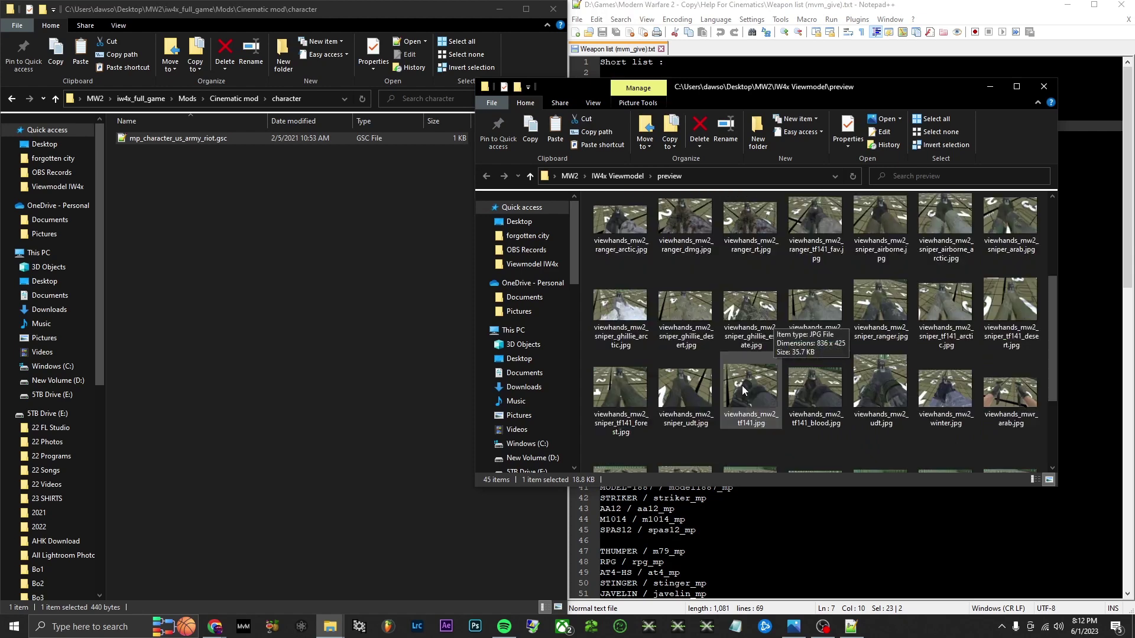
right_click(817, 322)
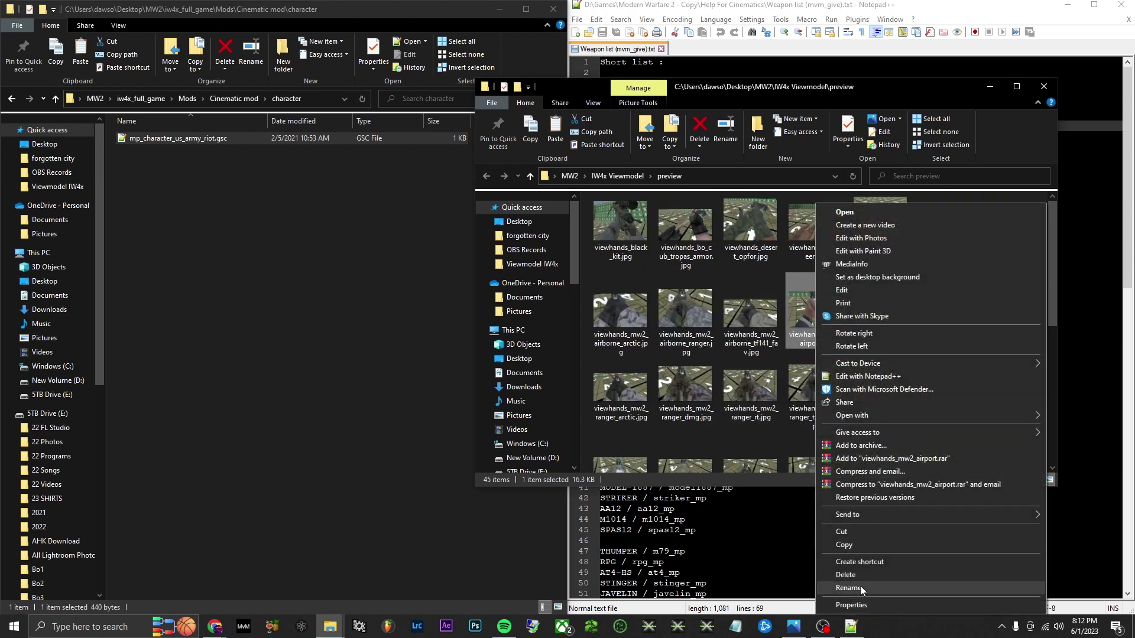
click(860, 586)
key(ctrl+c)
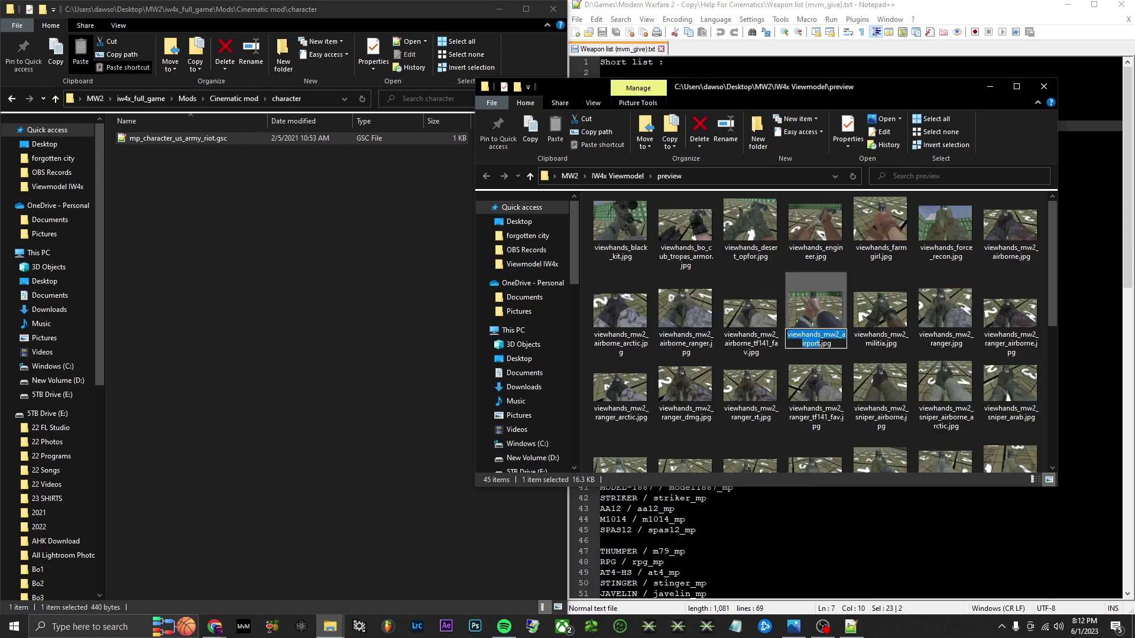
click(339, 389)
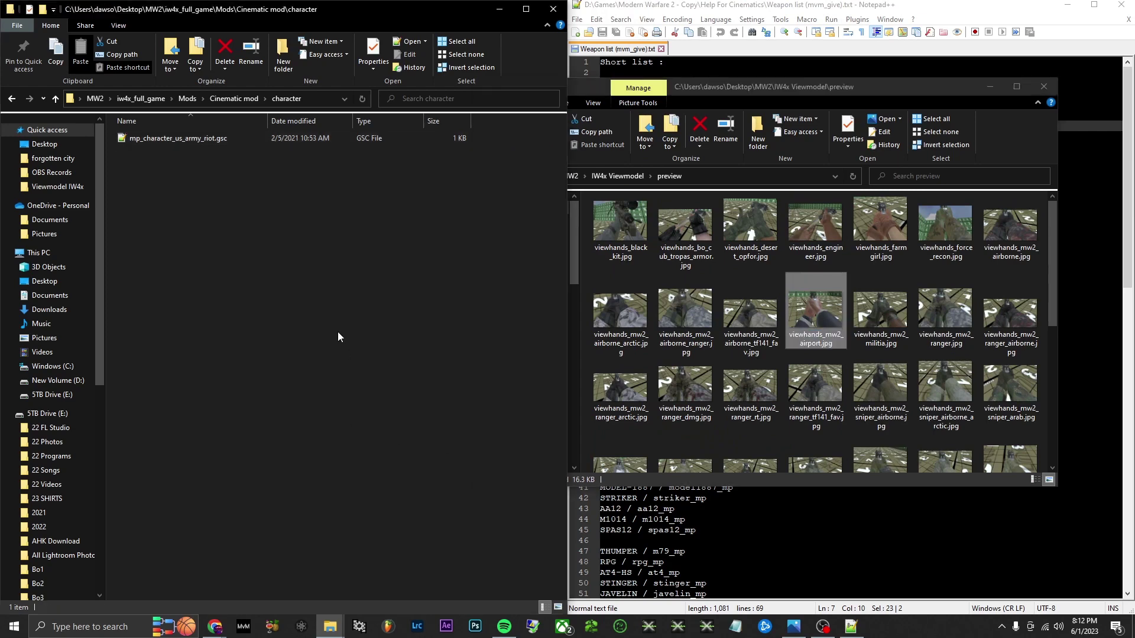
- In the pasted mp_character_us_army_riot.gsc, replace both viewhands_us_army references with viewhands_mw2_airport and save the file
double_click(171, 143)
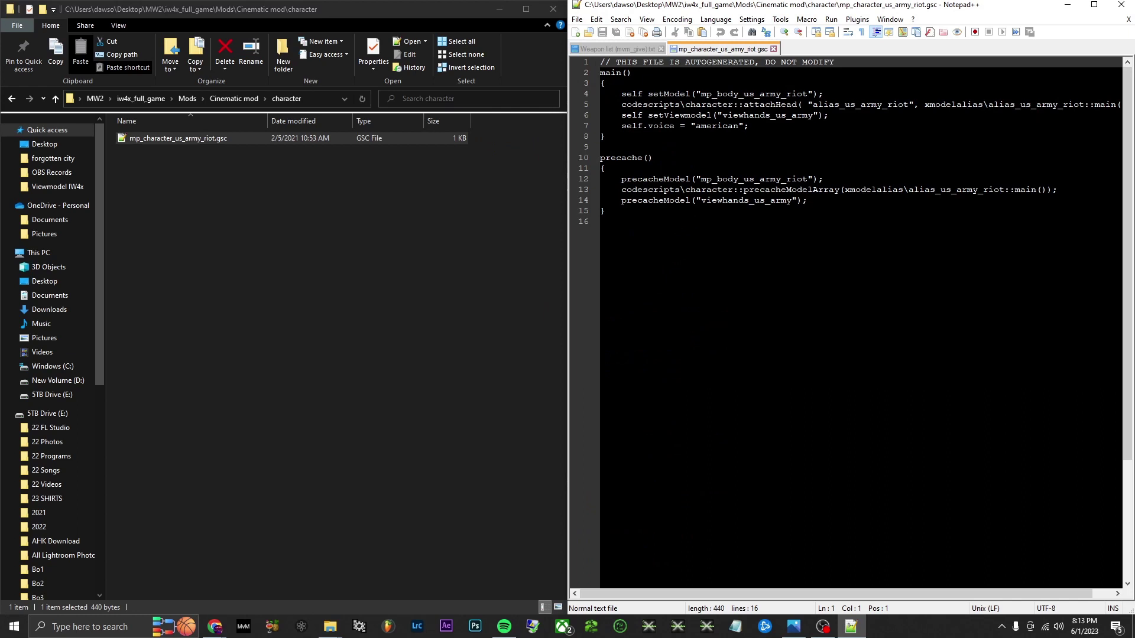
double_click(748, 115)
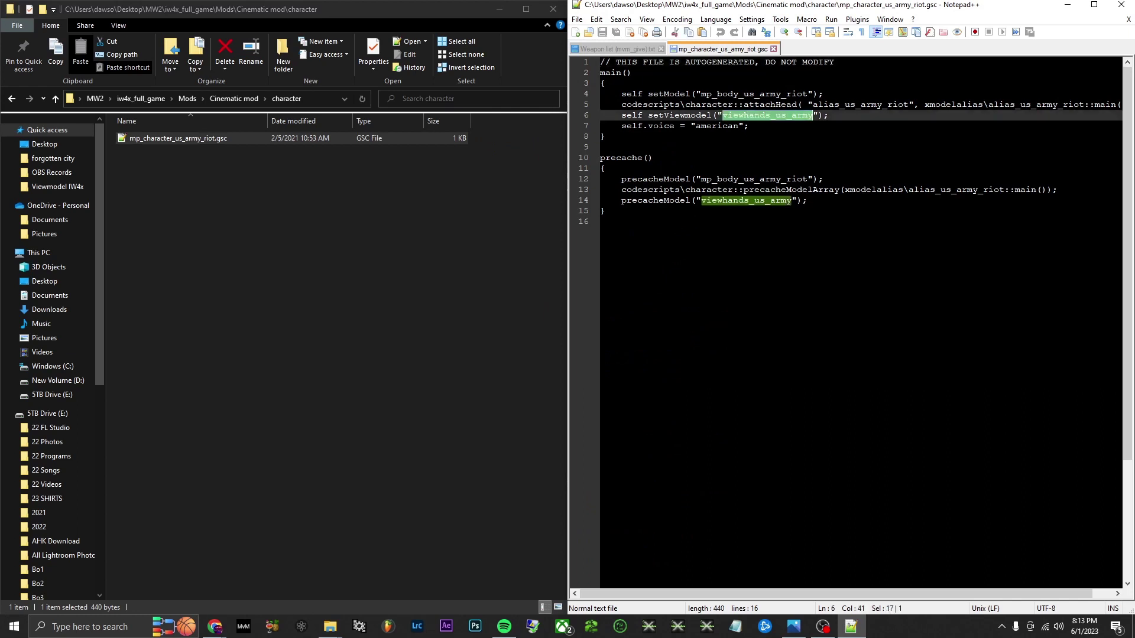
key(ctrl+v)
double_click(736, 201)
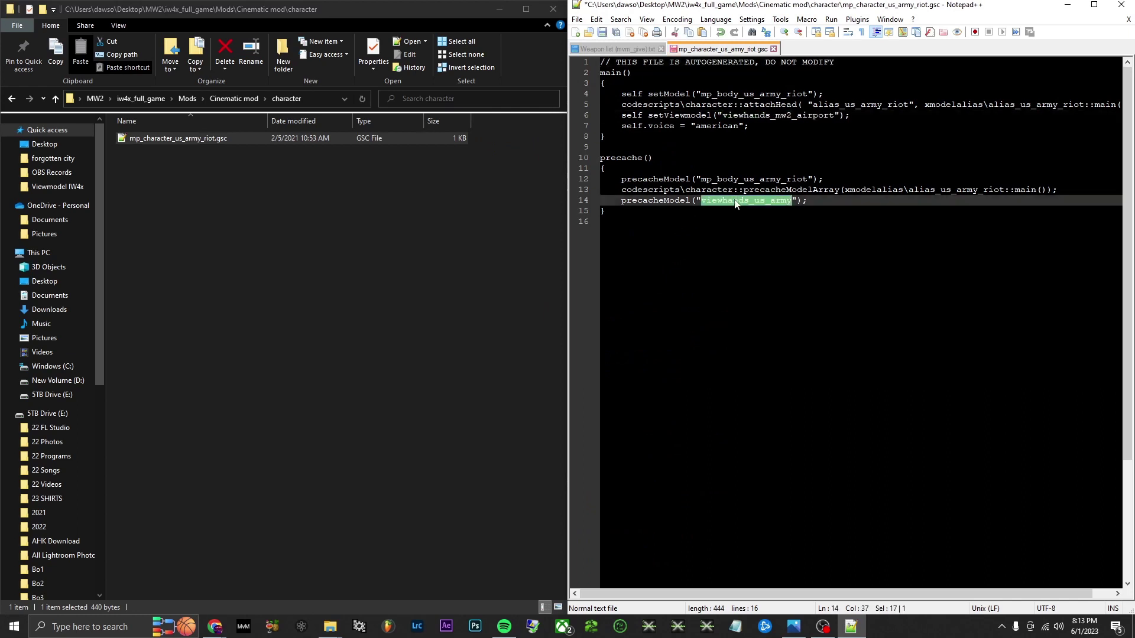
key(ctrl+v)
key(ctrl+s)
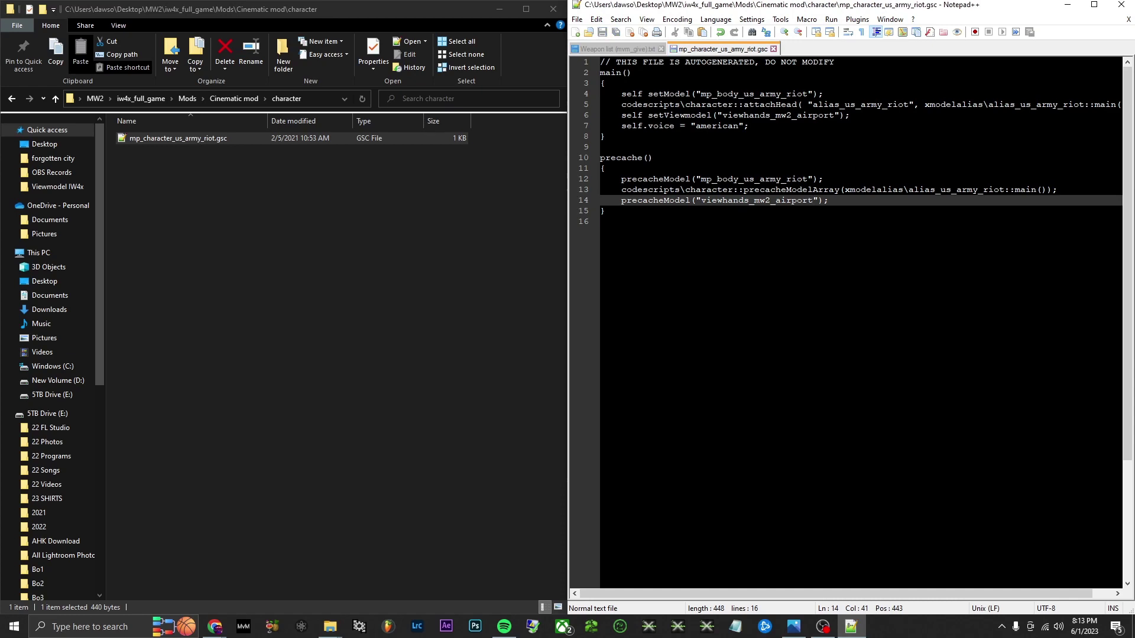
- Return to the iw4x_full_game folder and launch the game with the Actors Mod shortcut
click(375, 215)
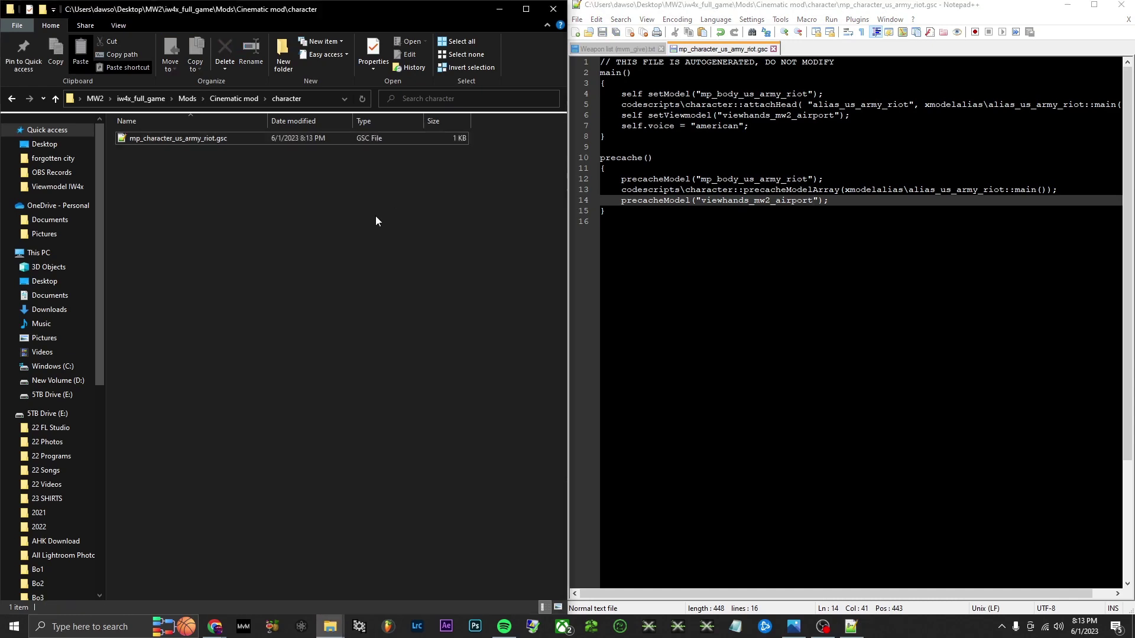
click(140, 99)
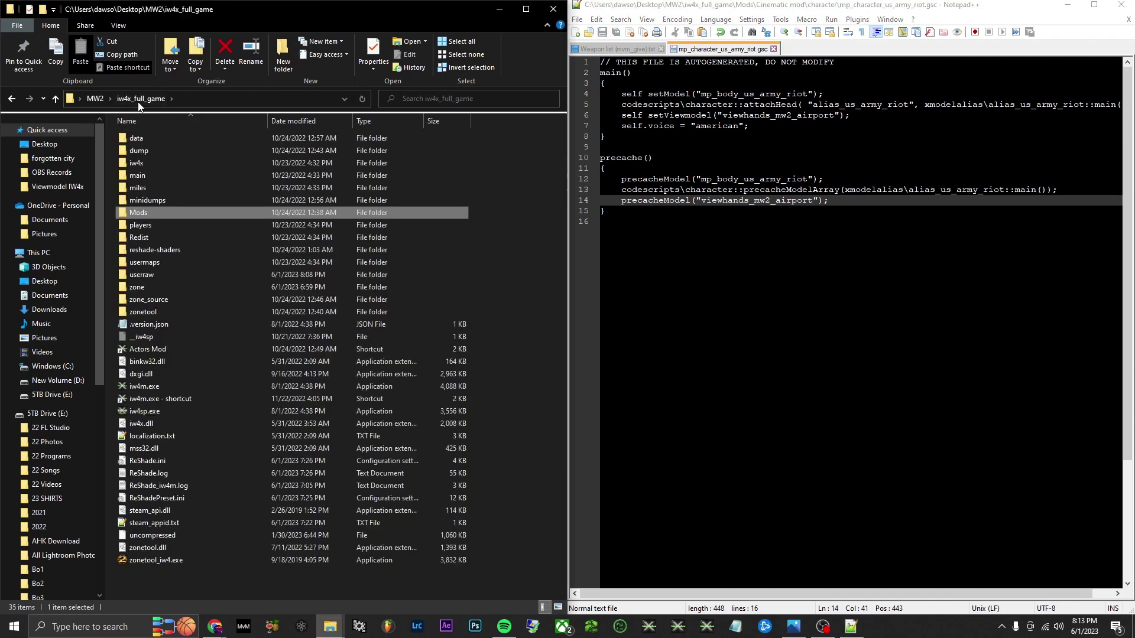
double_click(150, 354)
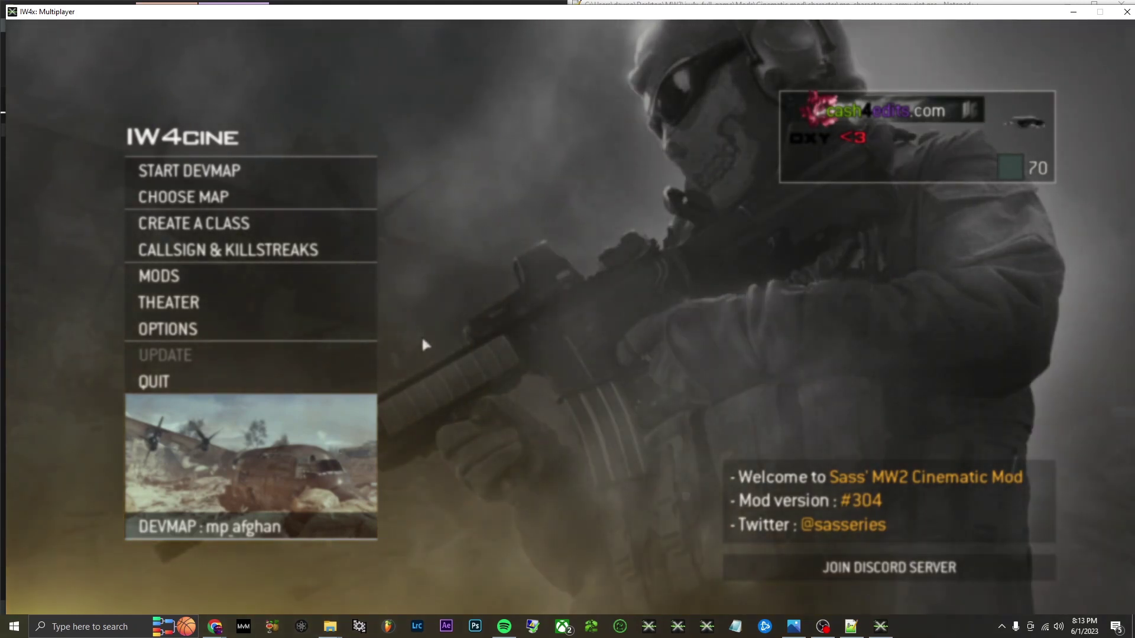
- Run the command /loadzone hands in the game console and close the console
key(grave)
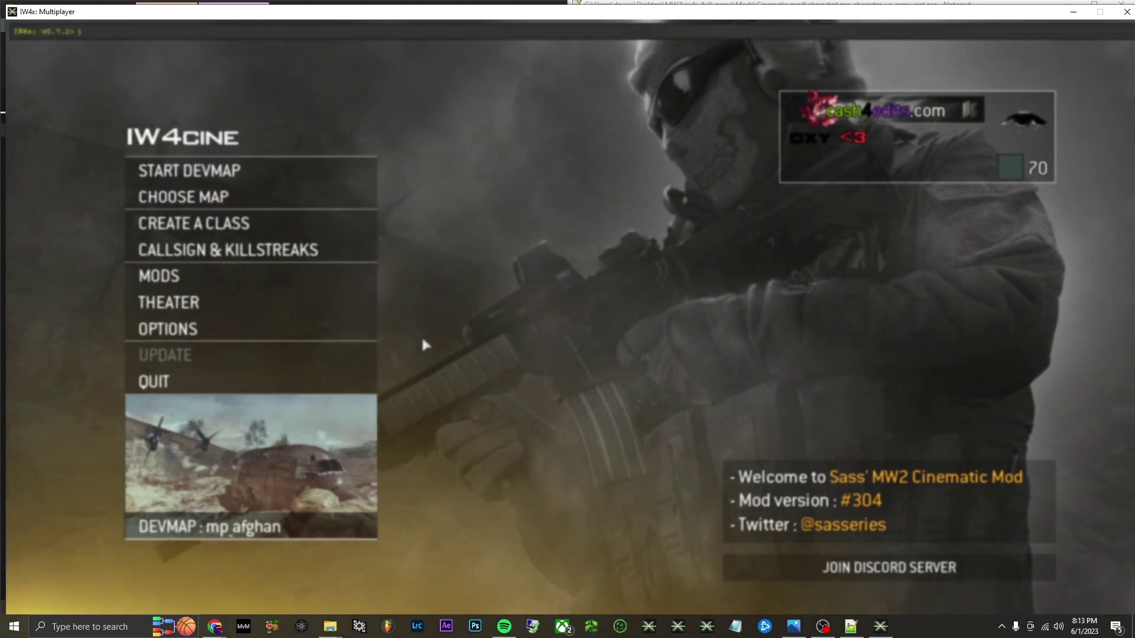
text(/lo)
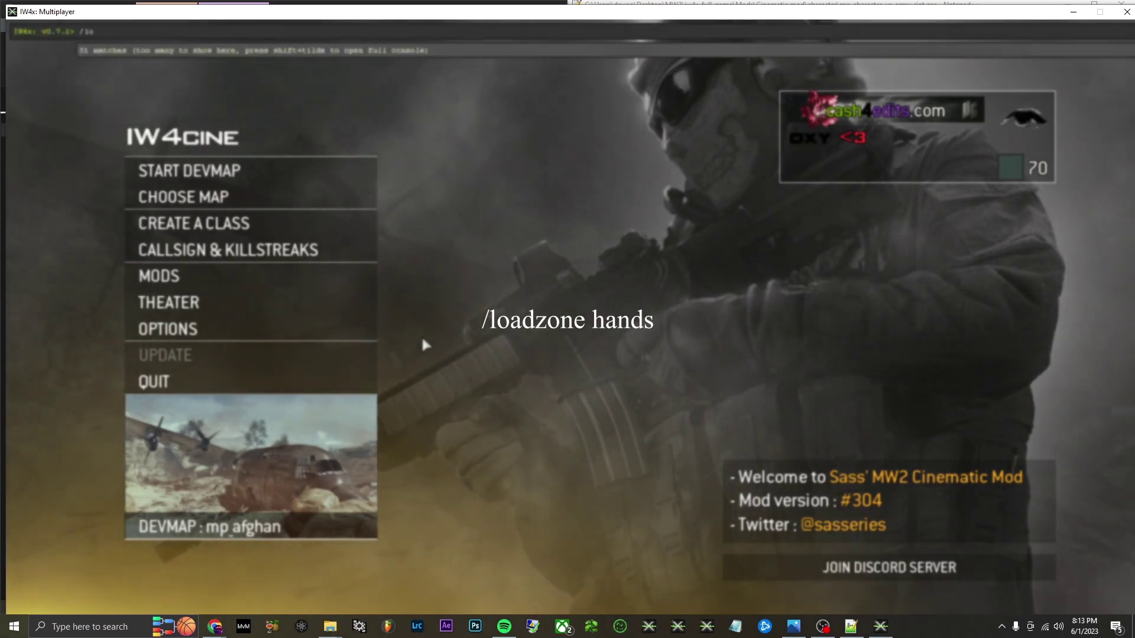
text(adzone hands)
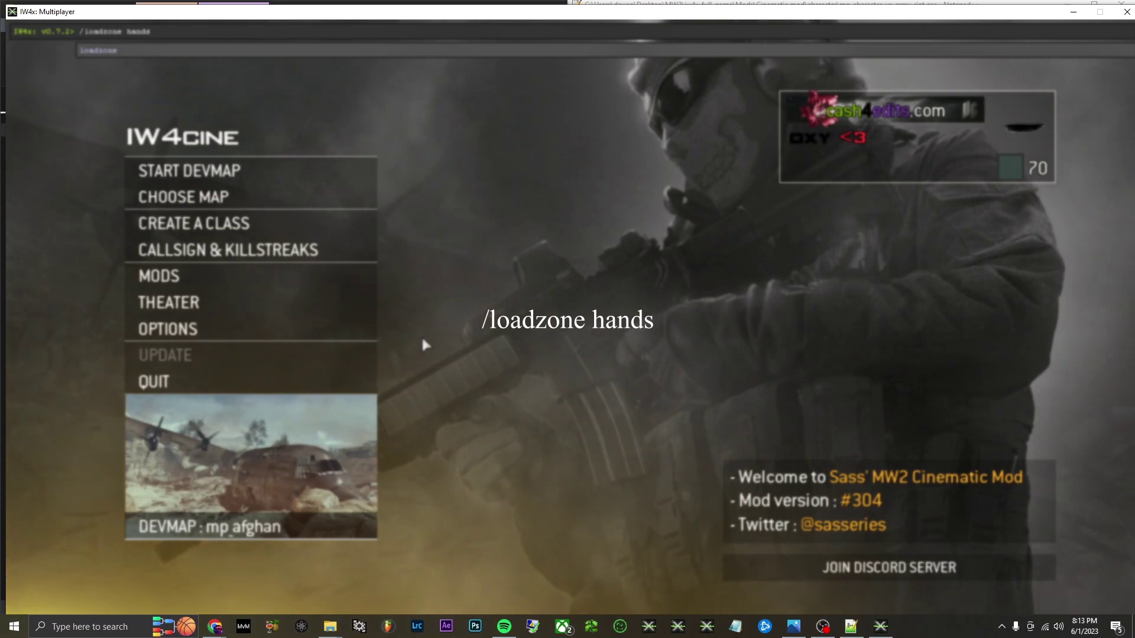
key(Return)
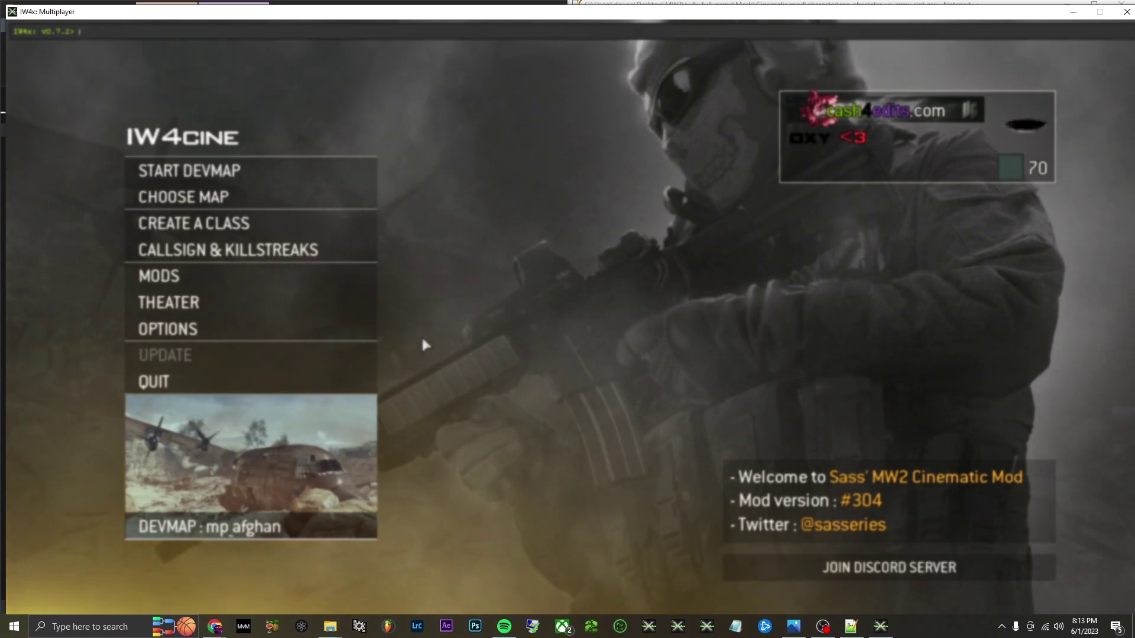
key(grave)
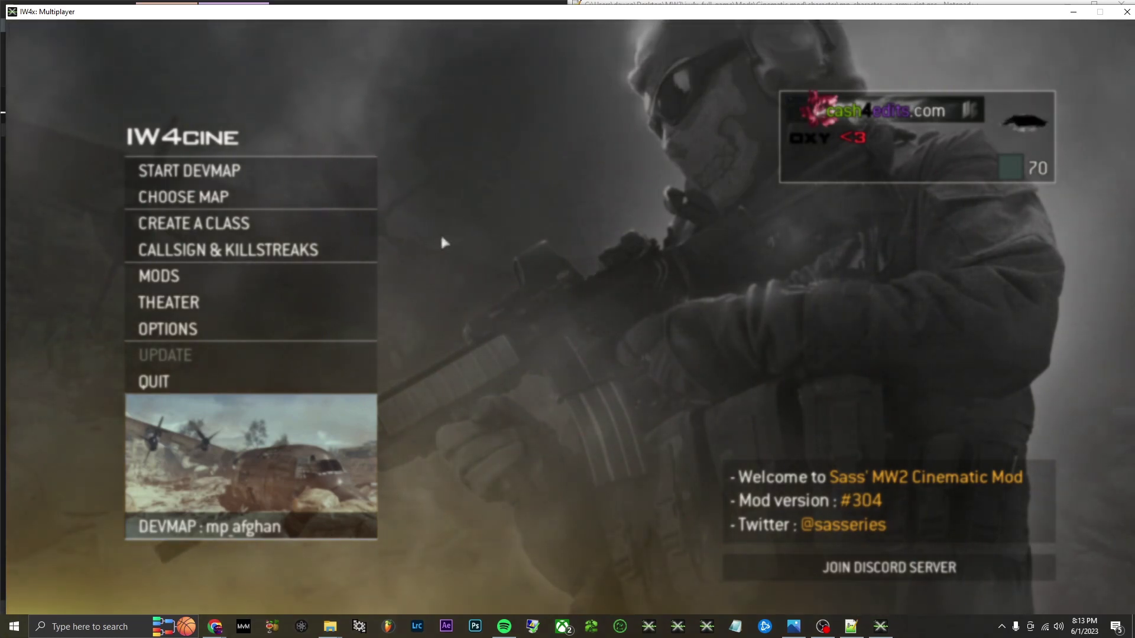
- Choose mp terminal as the devmap and recheck the viewhands entries in mp_character_us_army_riot.gsc
click(184, 197)
click(171, 462)
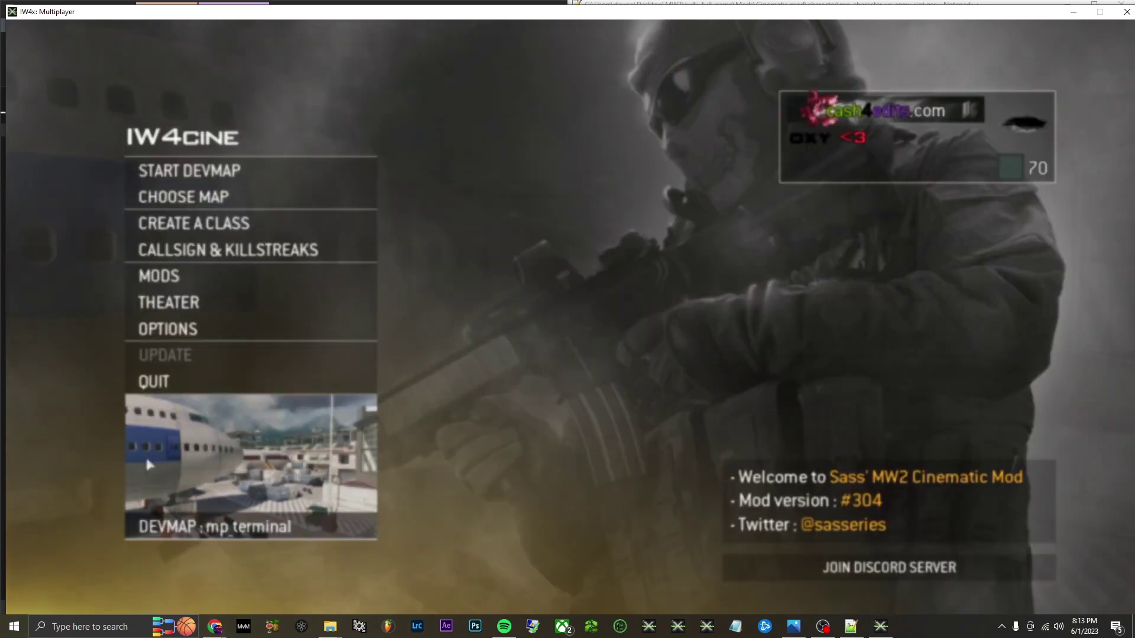
click(851, 627)
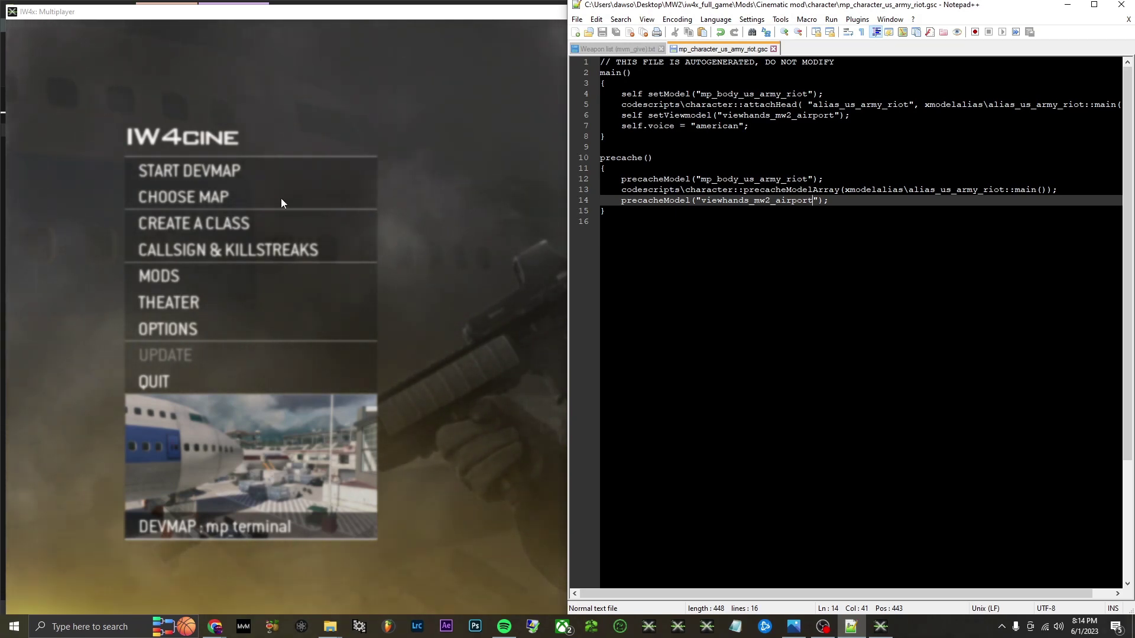
key(super+Up)
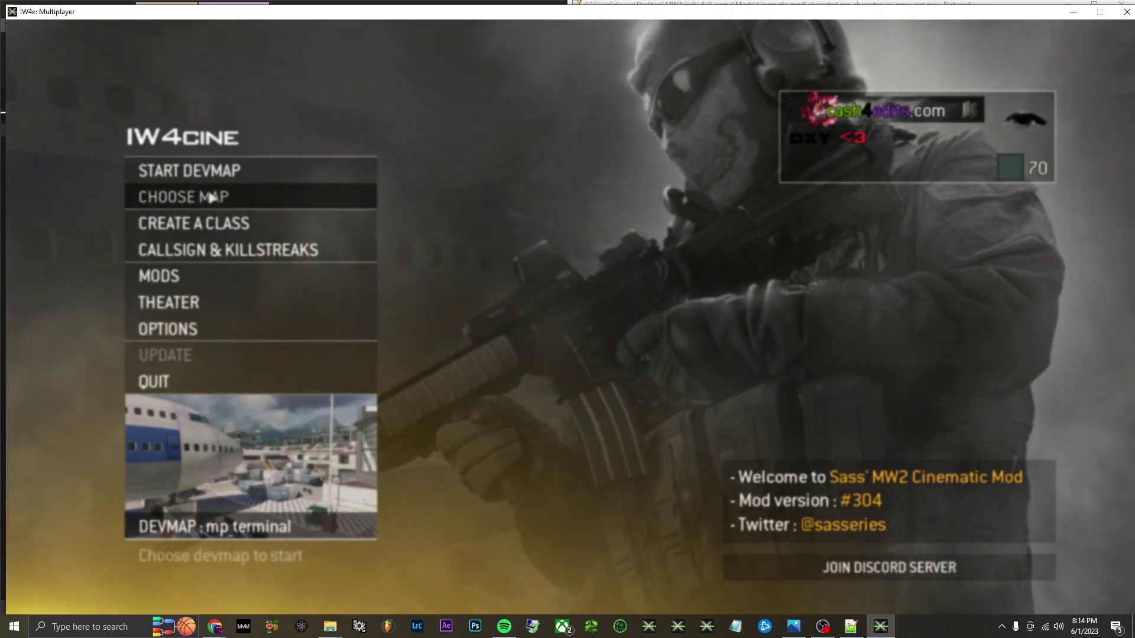
- Start the Terminal devmap and join the allies team with the riot shield! class
click(204, 170)
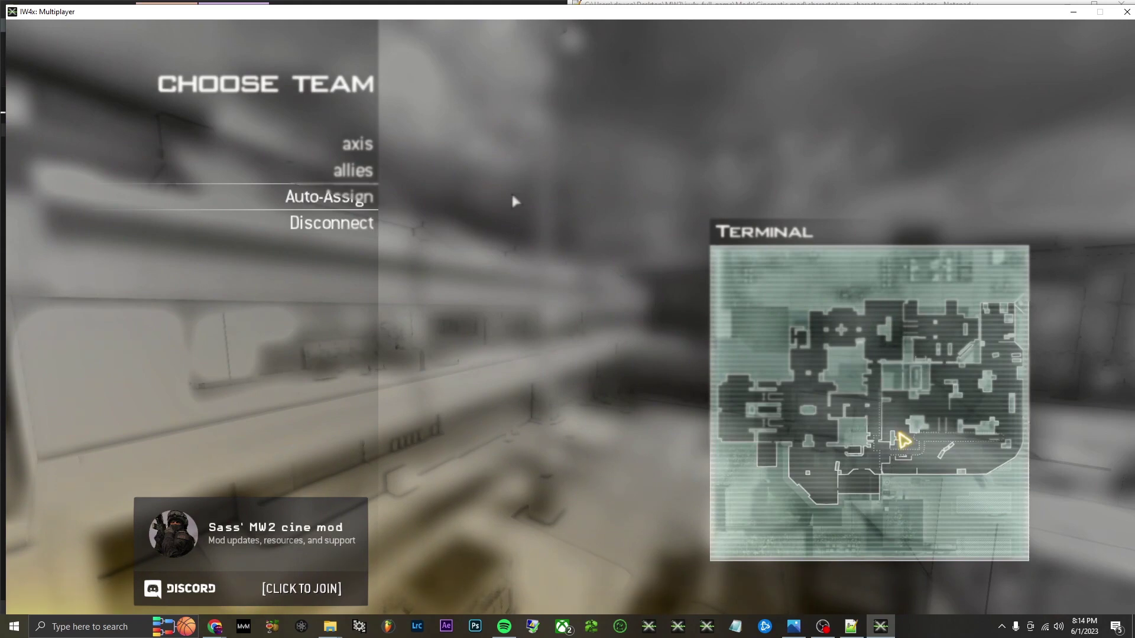
click(359, 173)
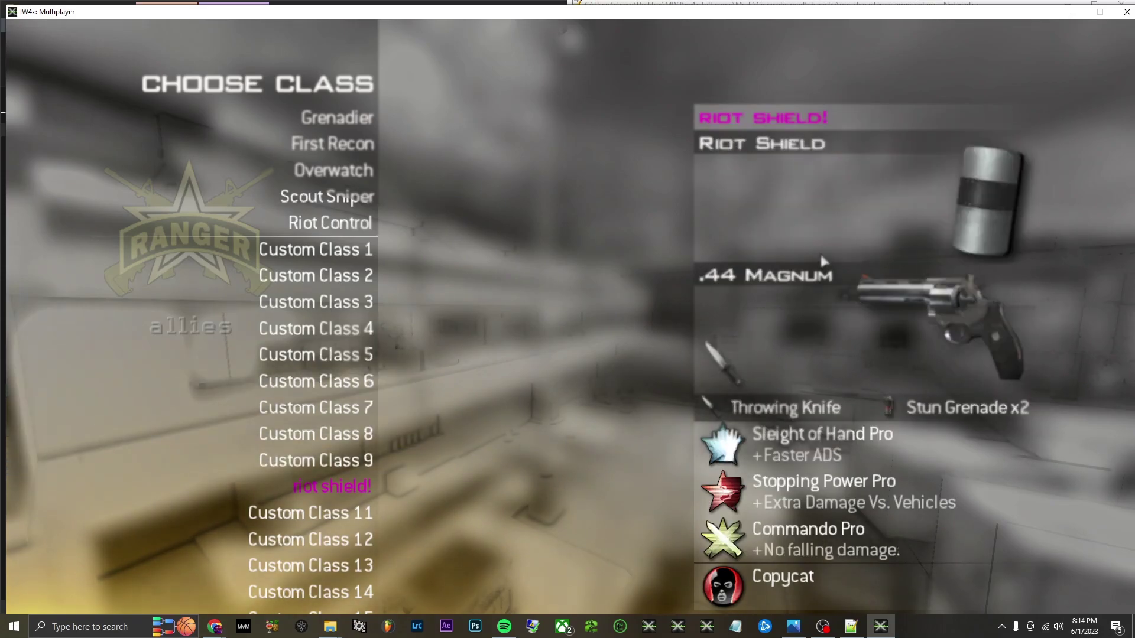
click(340, 491)
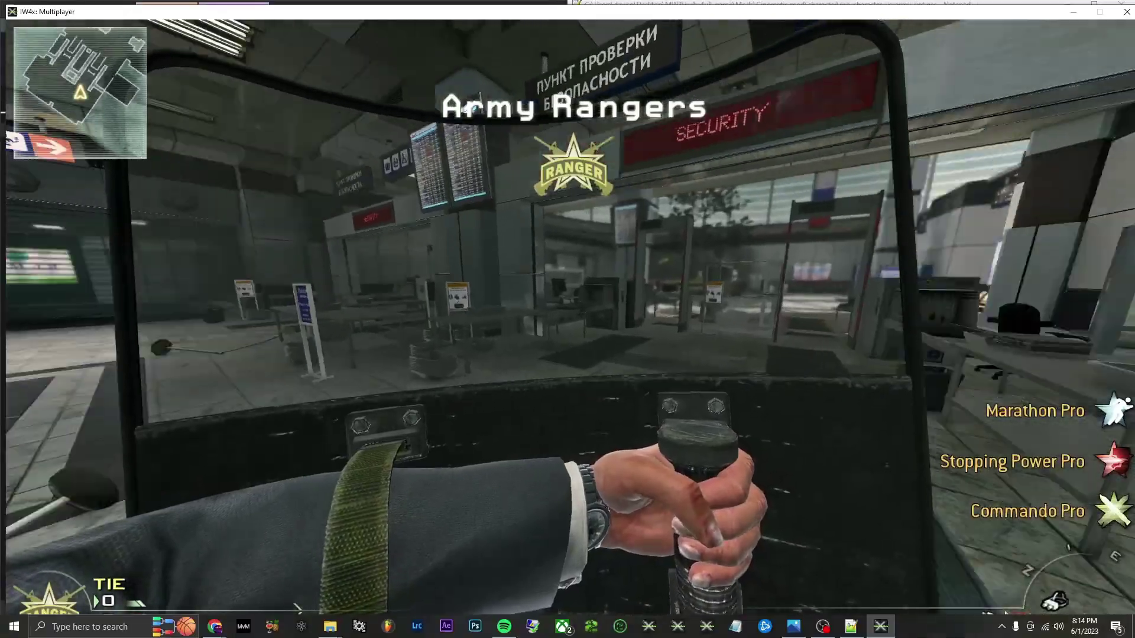
key(1)
key(1)
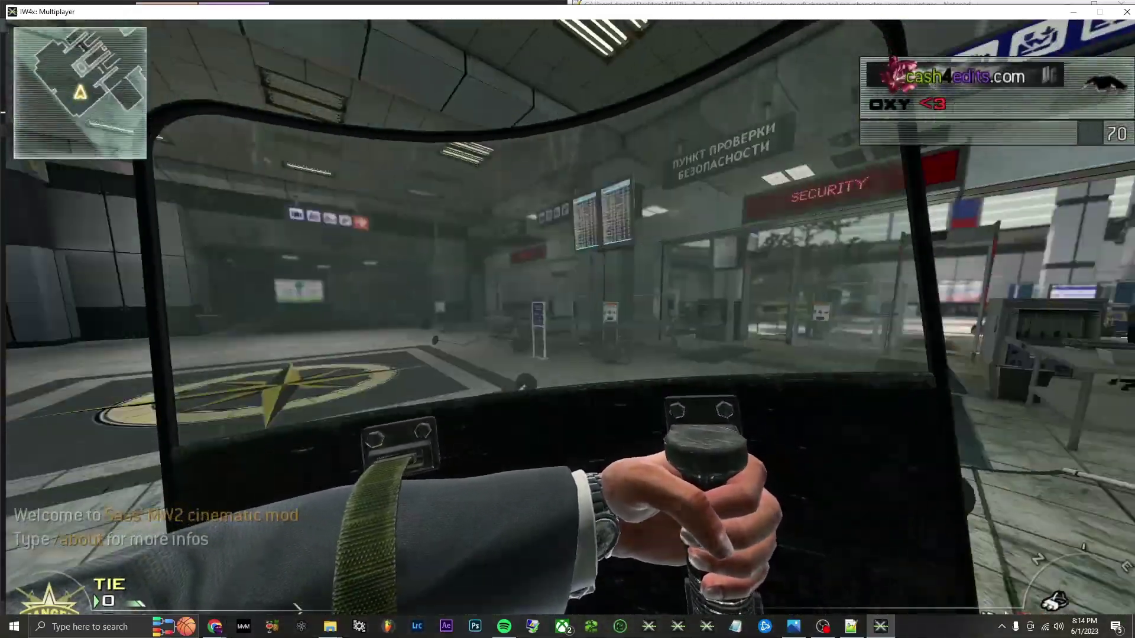
- Look up the sniper's code name in the weapon list and run /mvm_give cheytac_mp in the game console
key(grave)
text(/)
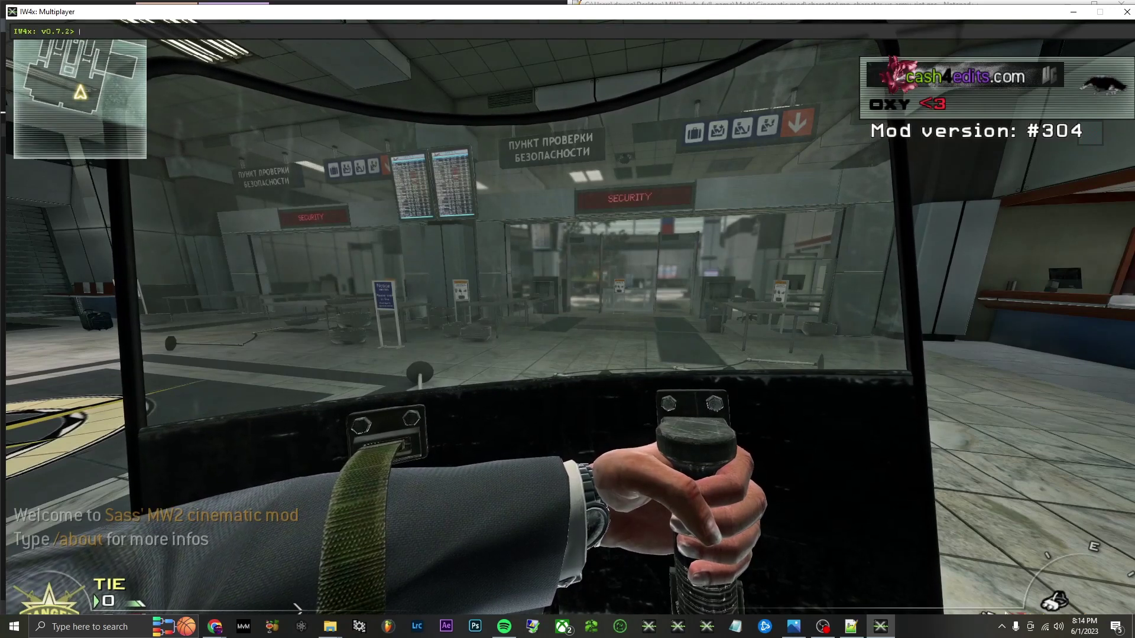
text(m)
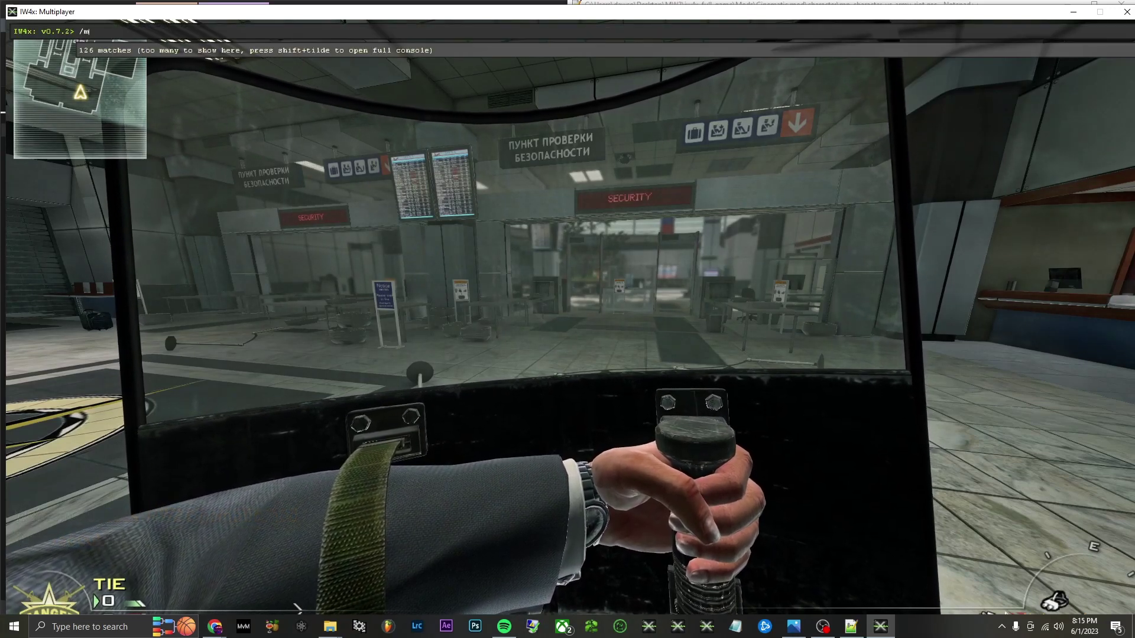
text(vm_give)
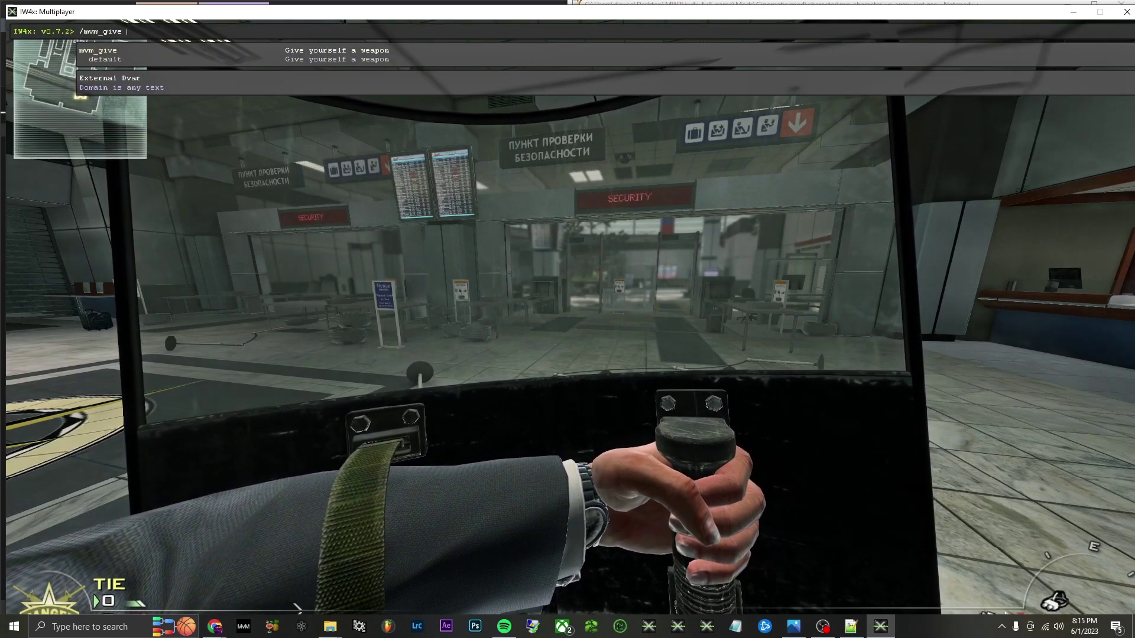
key(super)
click(851, 627)
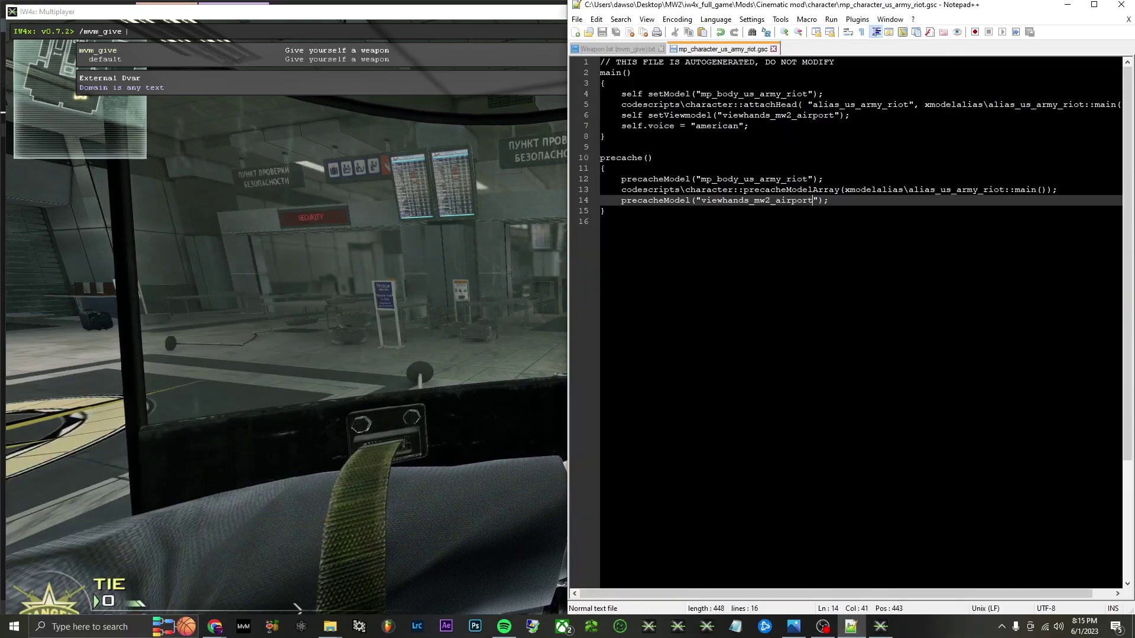
click(877, 630)
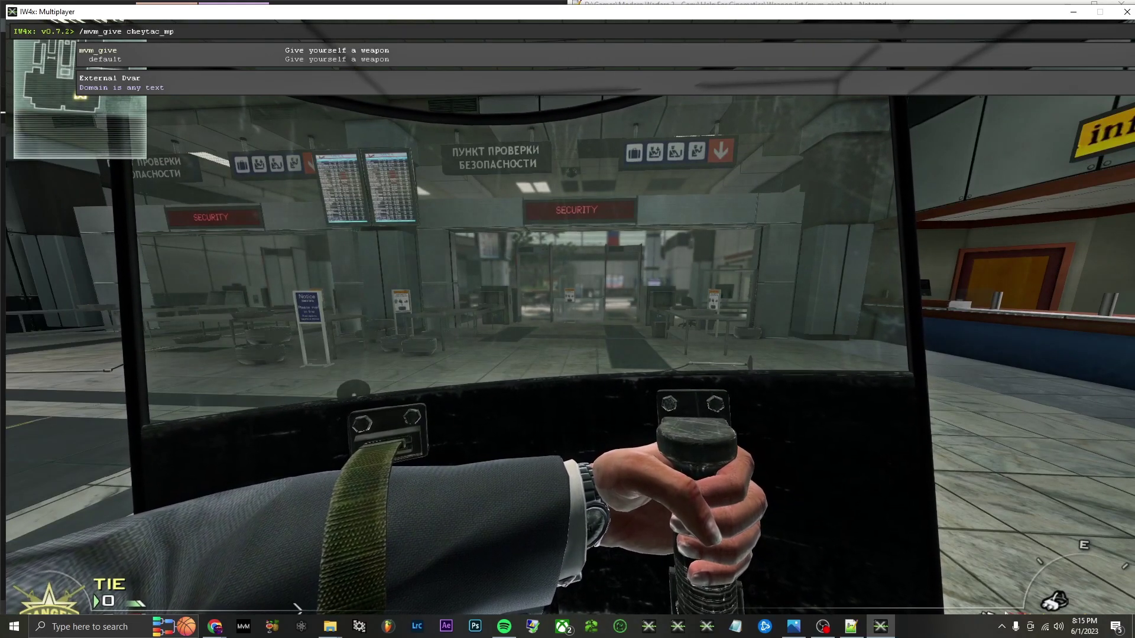
key(Return)
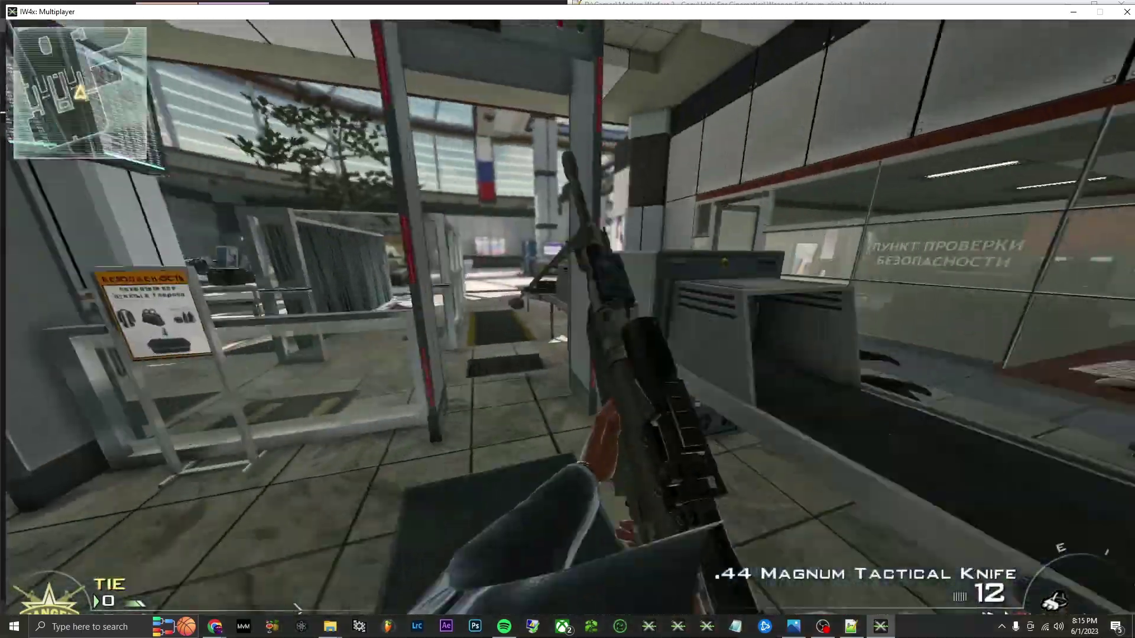
- Move around the Terminal map while switching between the Intervention and the .44 Magnum to examine the custom viewhands
key(1)
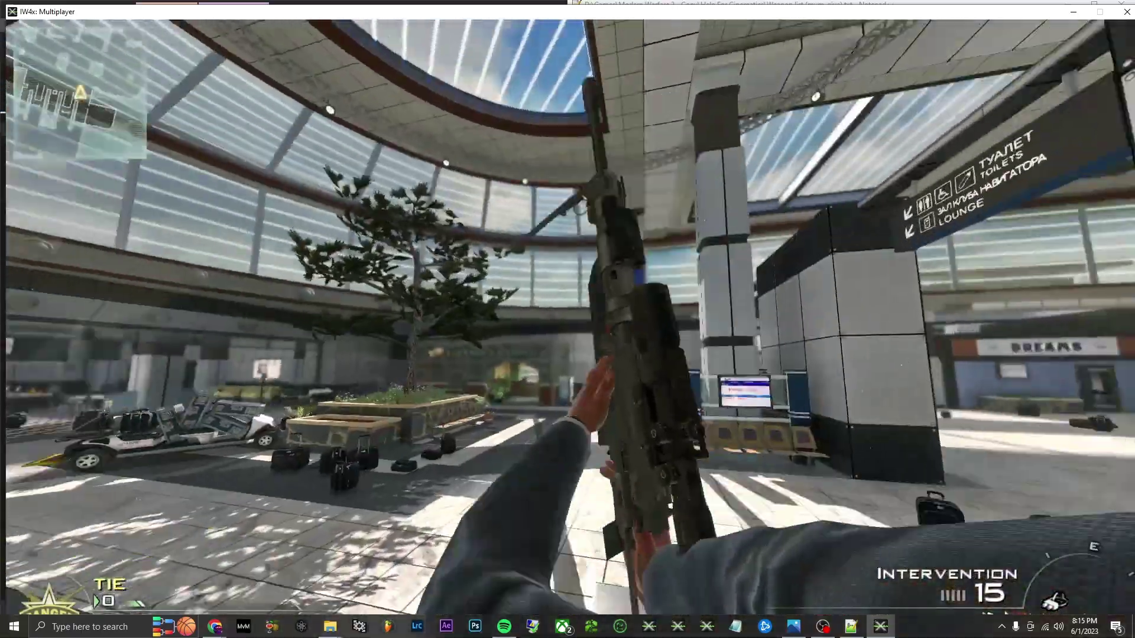
key(1)
key(1)
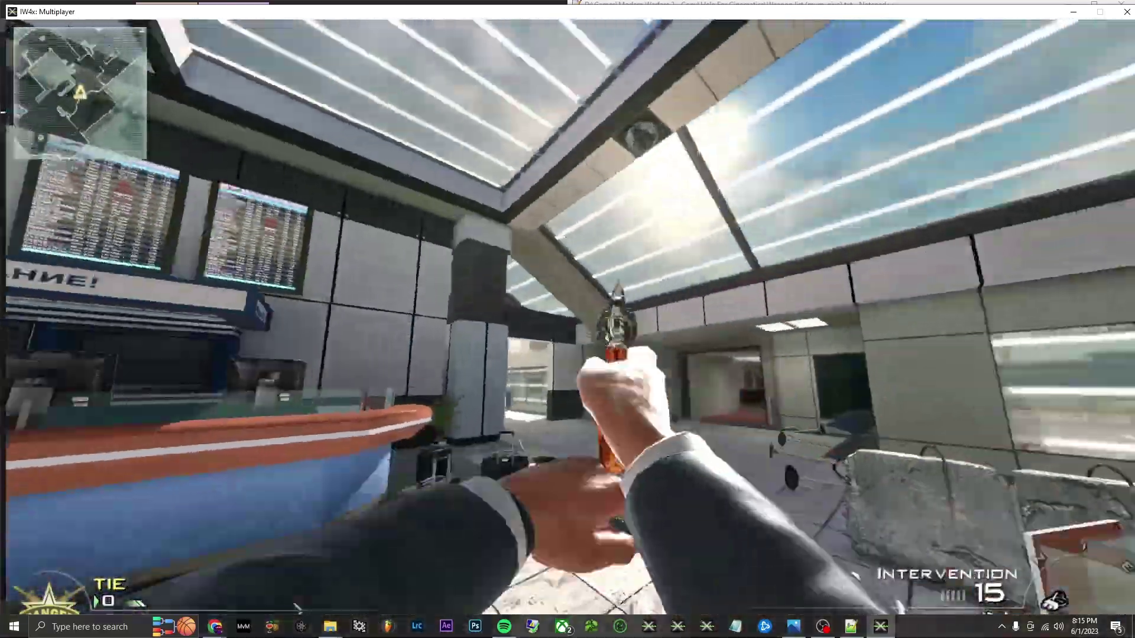
key(1)
key(1)
key(1)
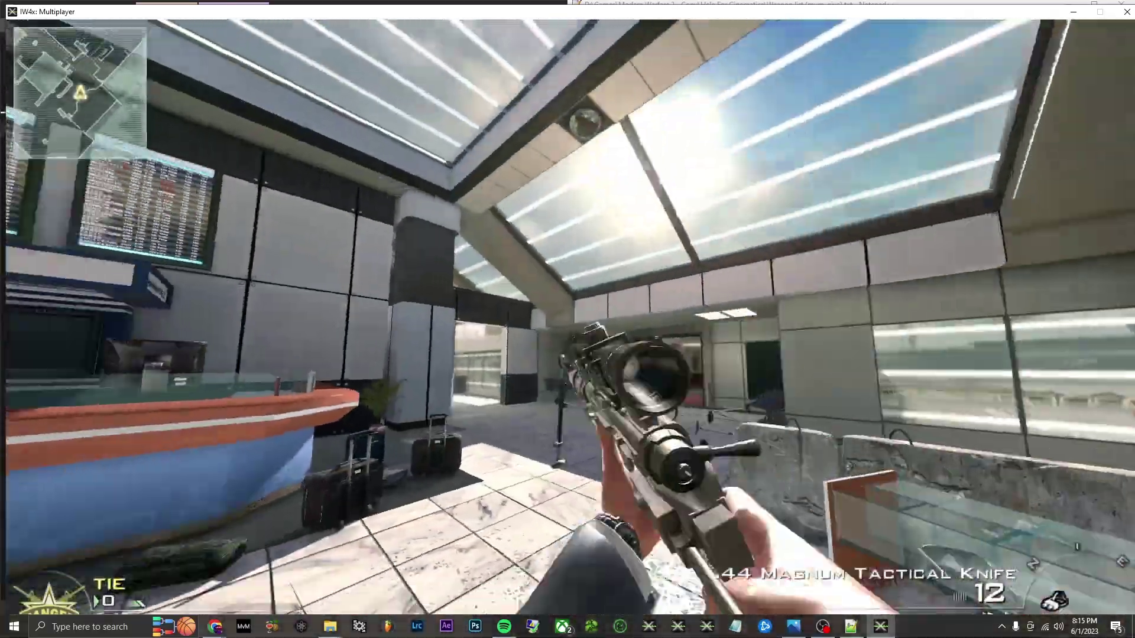
key(1)
key(1)
key(1)
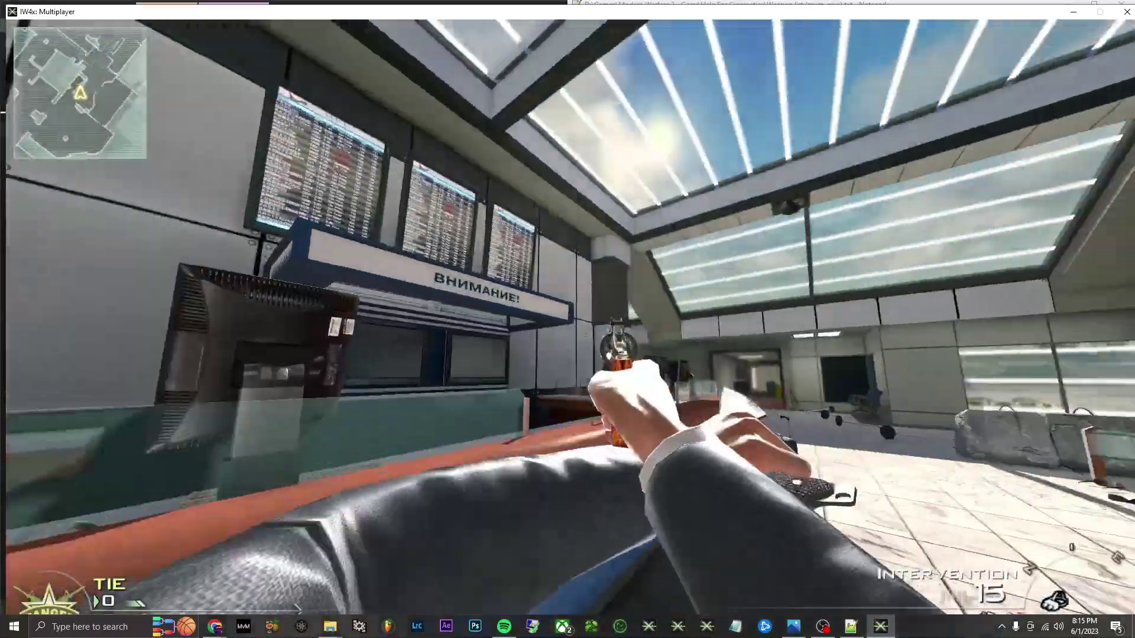
key(1)
key(1)
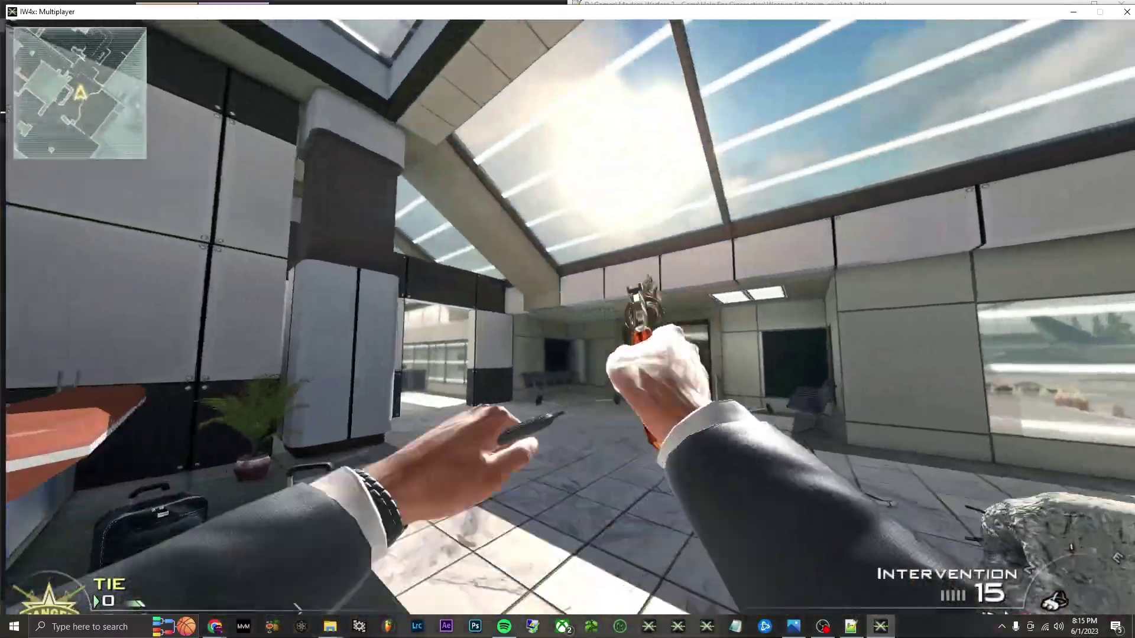
key(1)
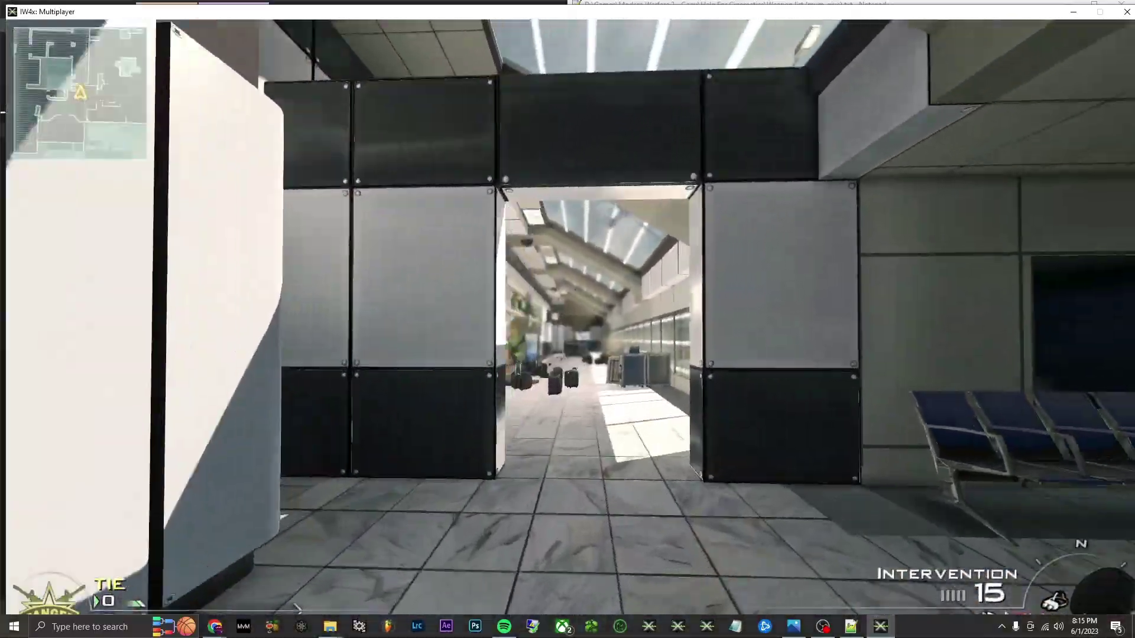
key(1)
key(1)
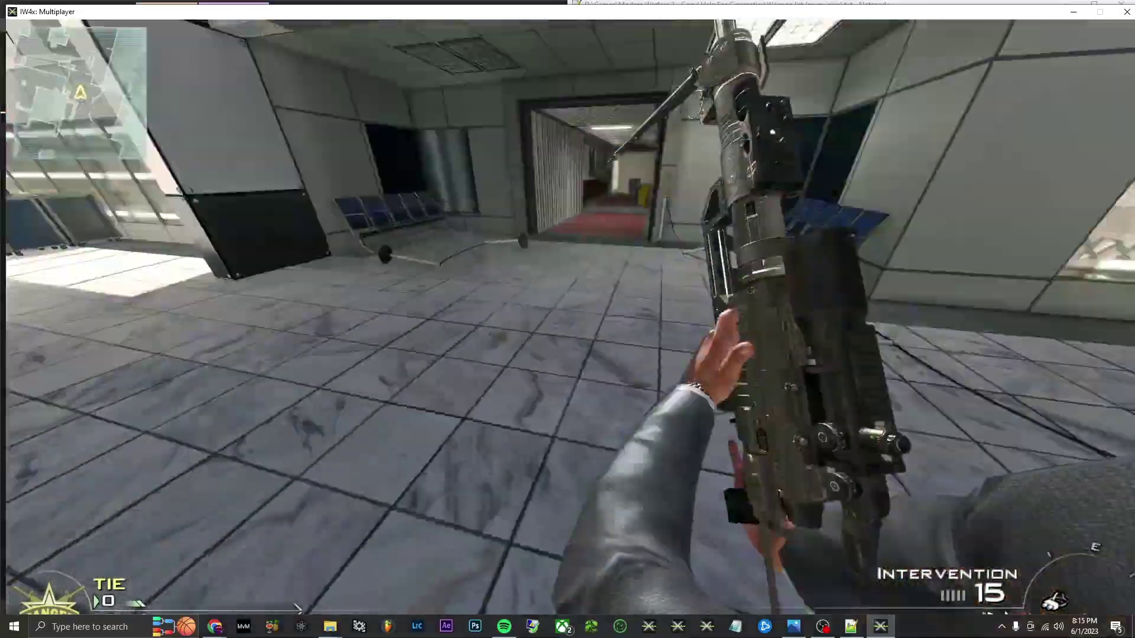
key(1)
key(1)
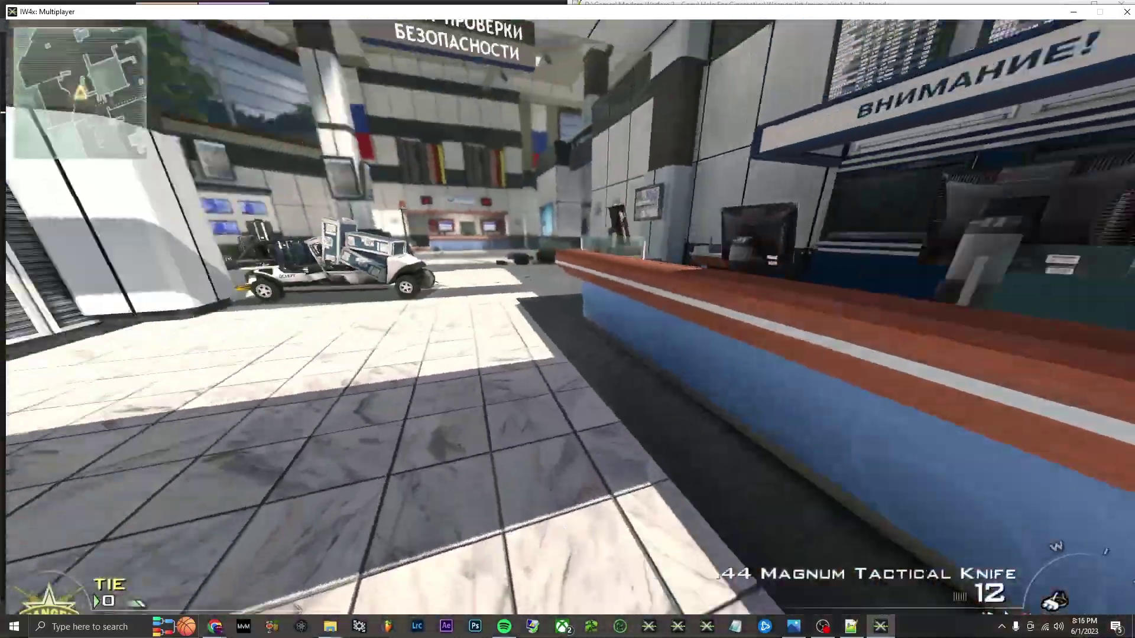
key(1)
key(1)
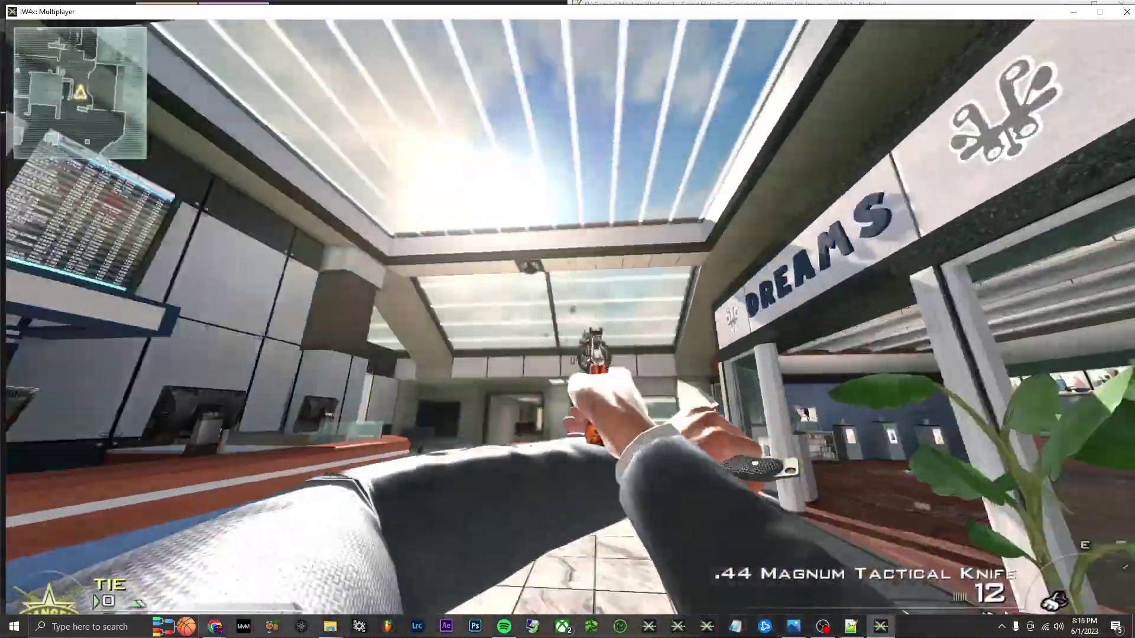
key(1)
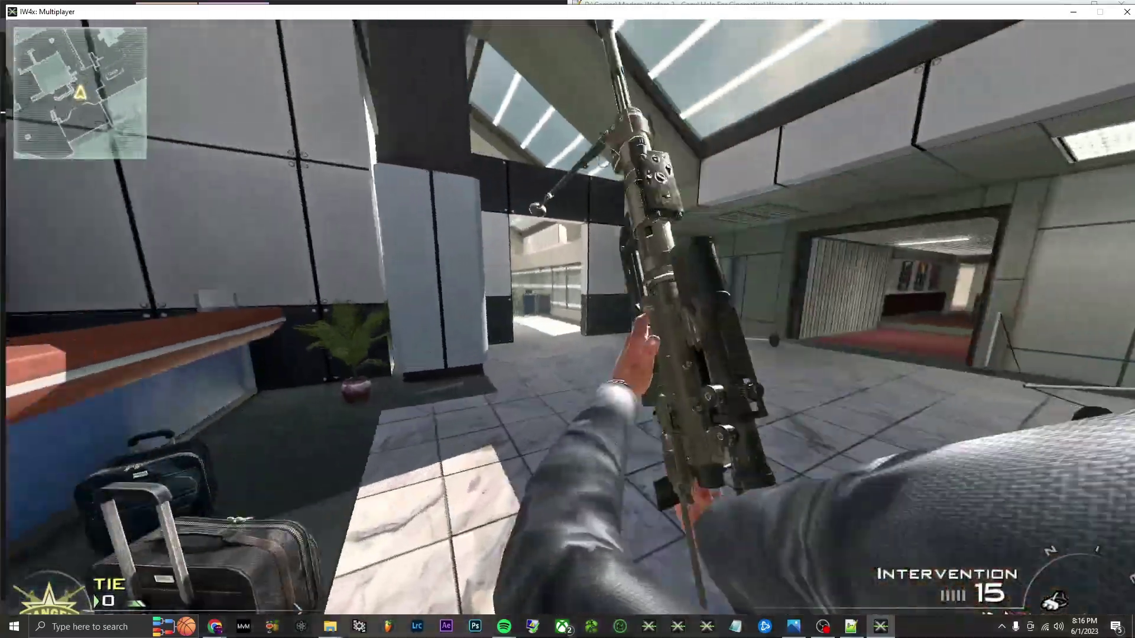
key(1)
key(1)
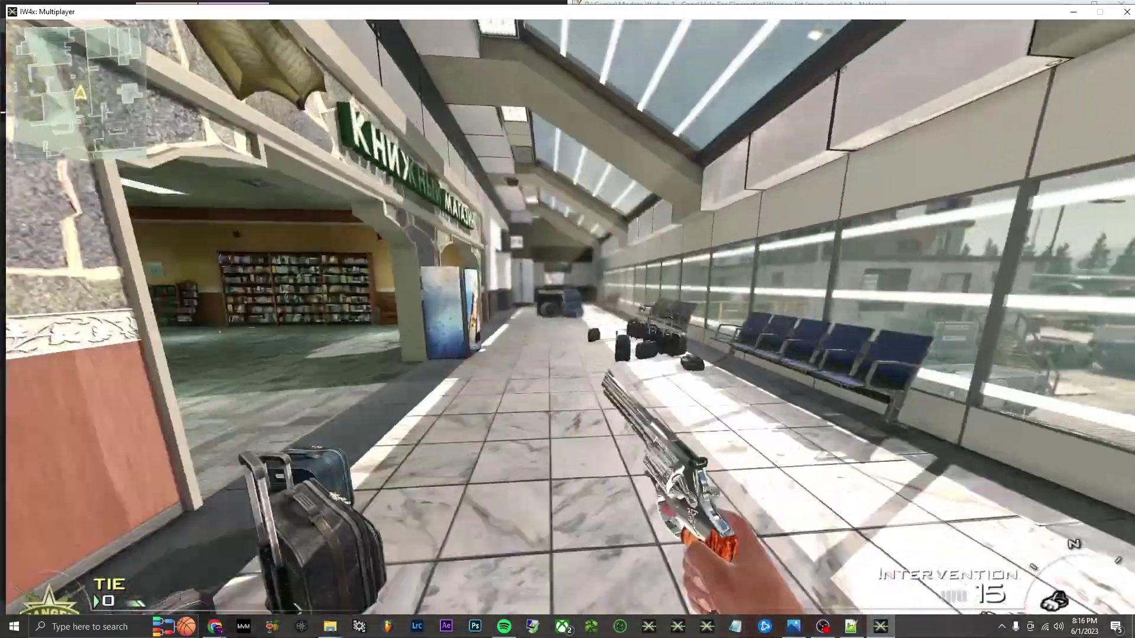
key(1)
key(w)
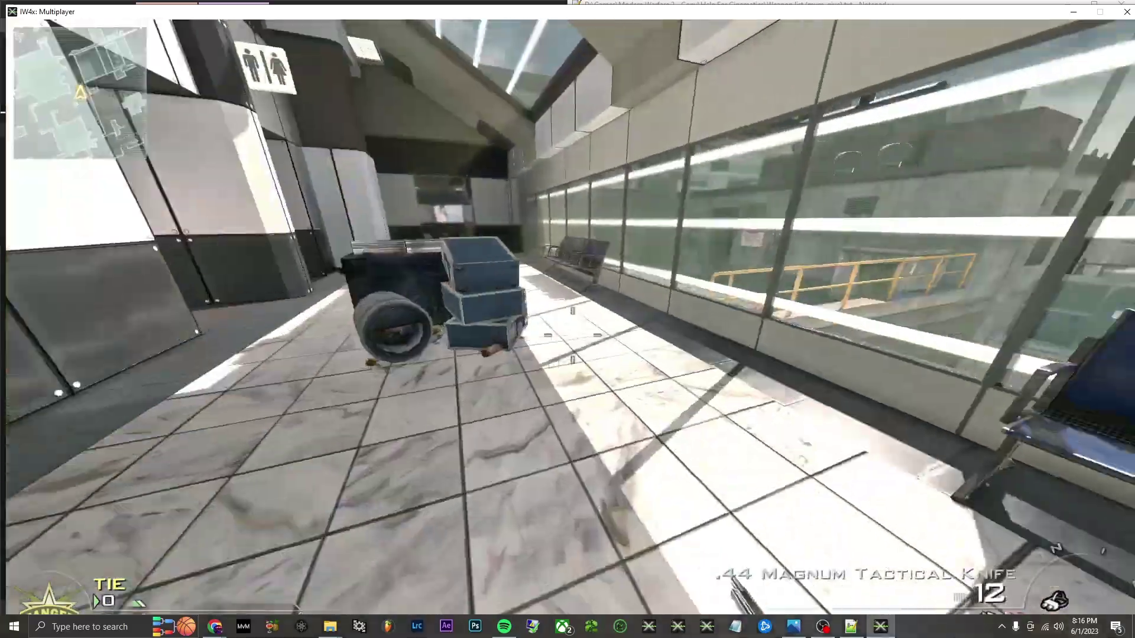
key(w)
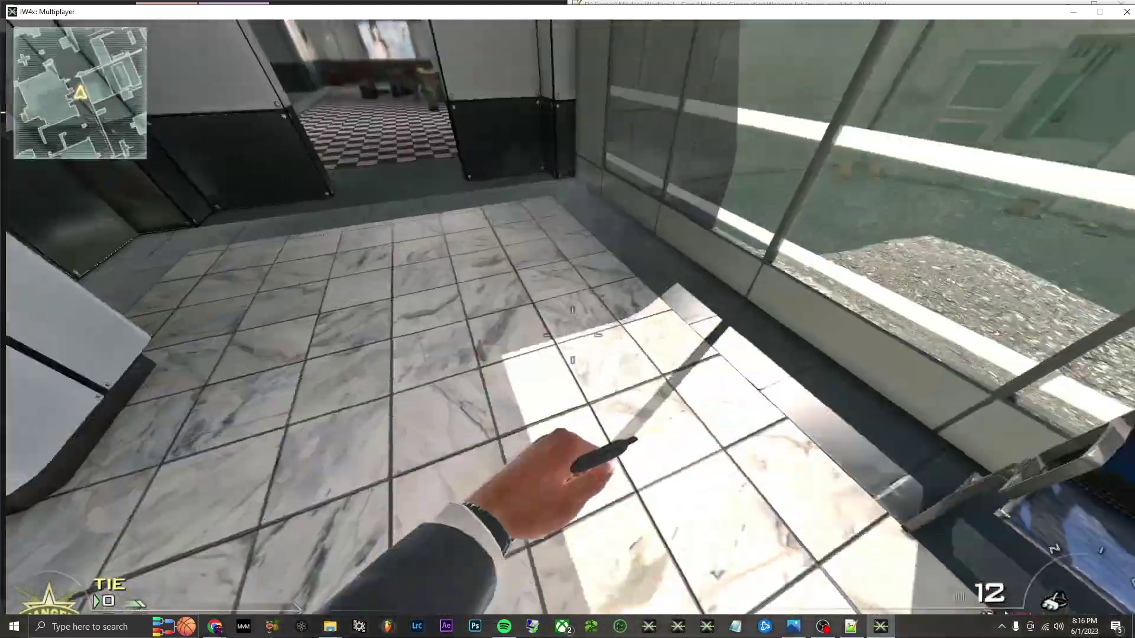
key(2)
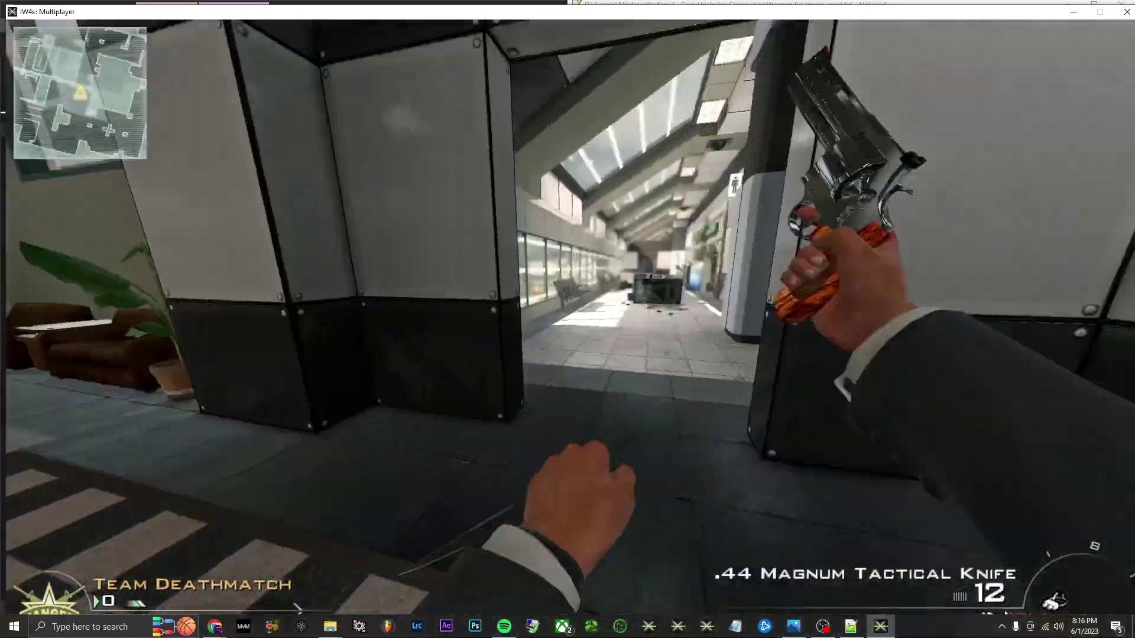
key(w)
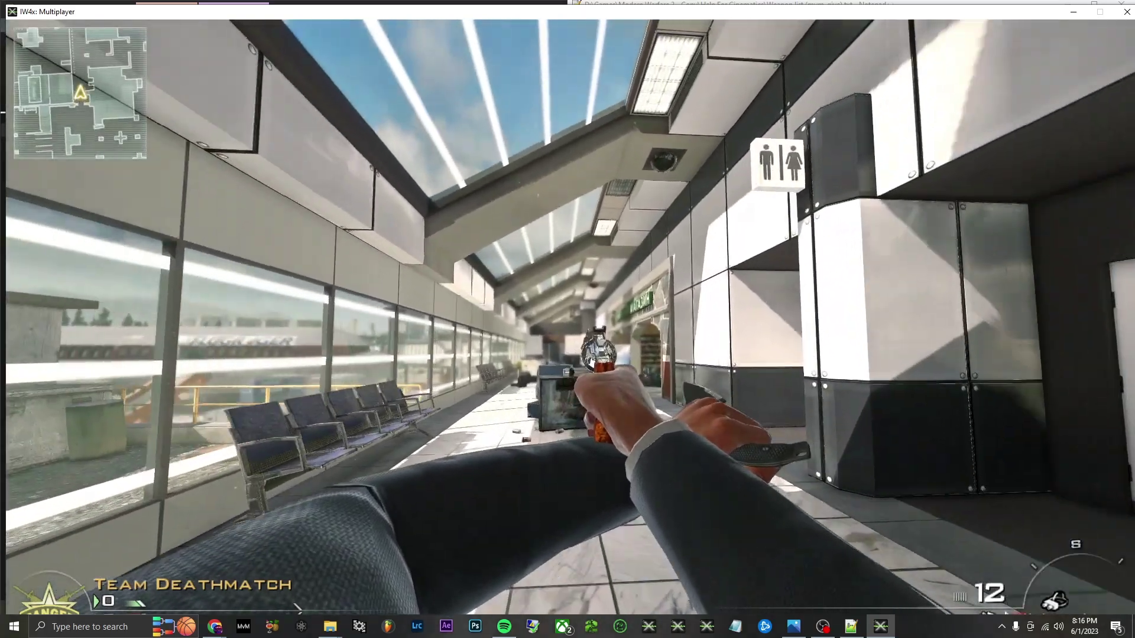